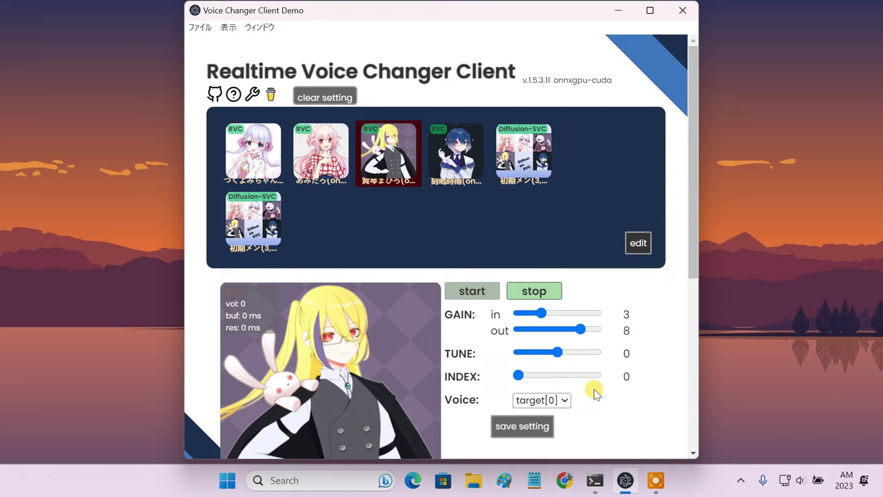
# Start voice conversion and raise the TUNE pitch slider from 0 to 20.
pyautogui.click(485, 296)
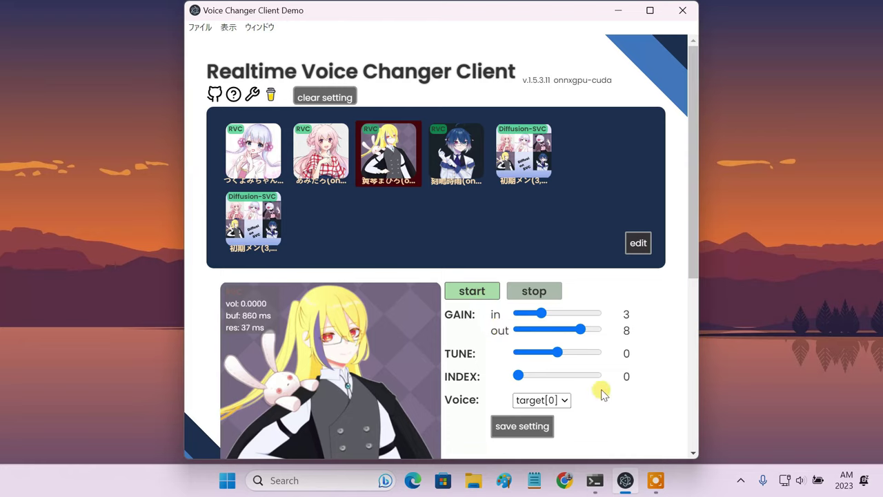
pyautogui.moveTo(562, 357); pyautogui.dragTo(568, 360)
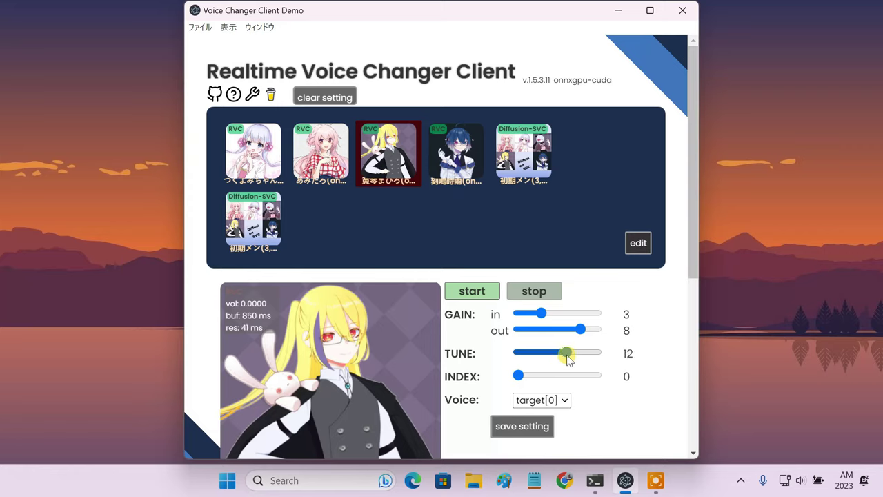
pyautogui.moveTo(567, 355); pyautogui.dragTo(573, 355)
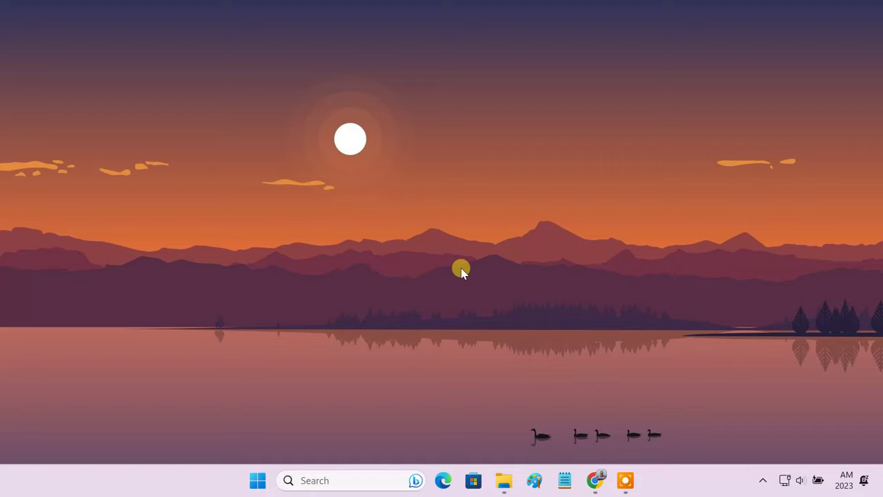
# Bring up the voice-changer README in Chrome and scroll down to its download table.
pyautogui.click(599, 480)
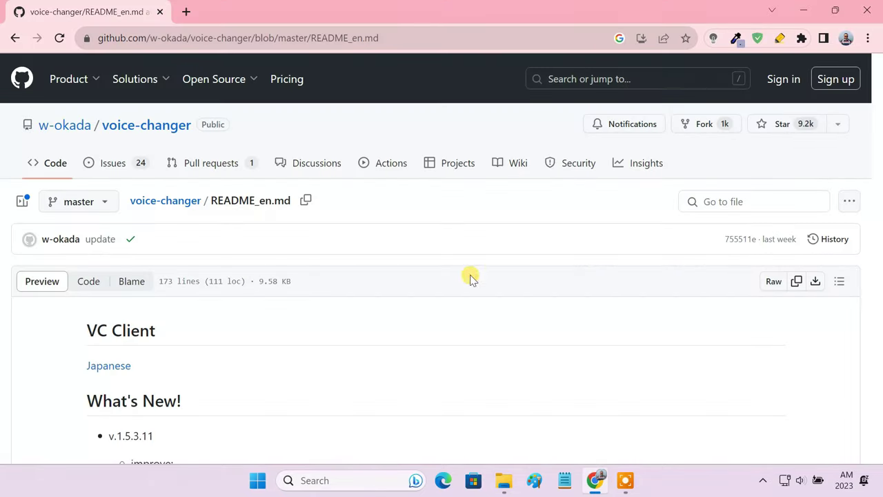
pyautogui.click(405, 38)
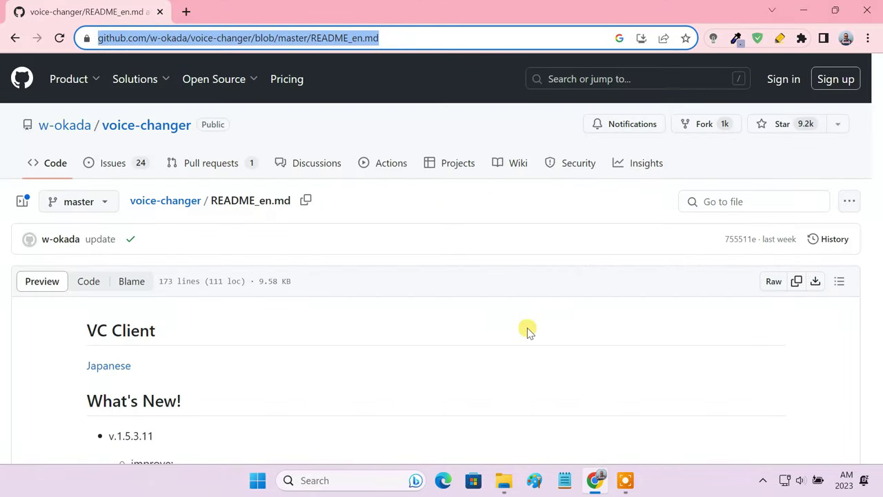
pyautogui.scroll(-15, 538, 347)
pyautogui.scroll(-12, 539, 351)
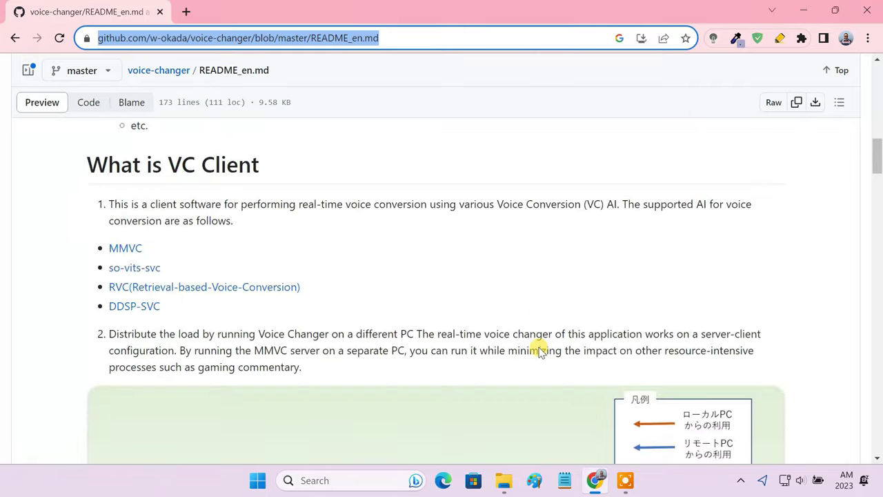
pyautogui.scroll(-5, 540, 350)
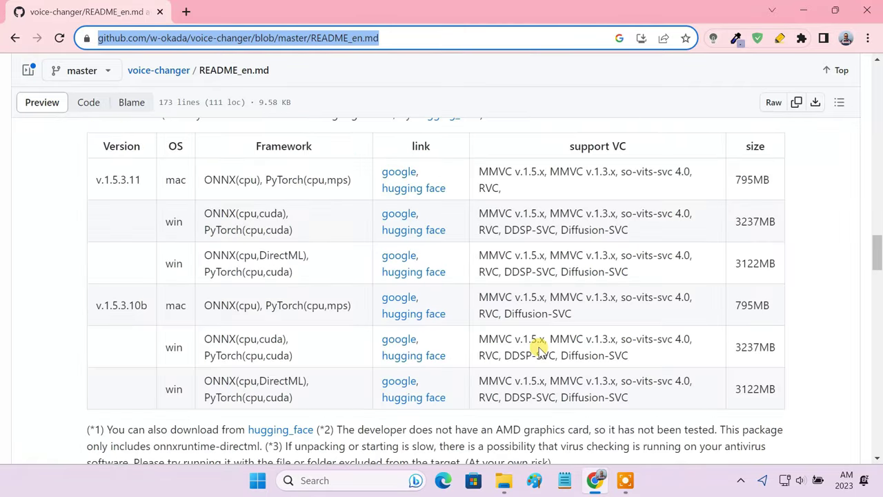
# Follow the 'hugging face' link for the v.1.5.3.11 win ONNX(cpu,cuda) build.
pyautogui.moveTo(94, 181); pyautogui.dragTo(145, 181)
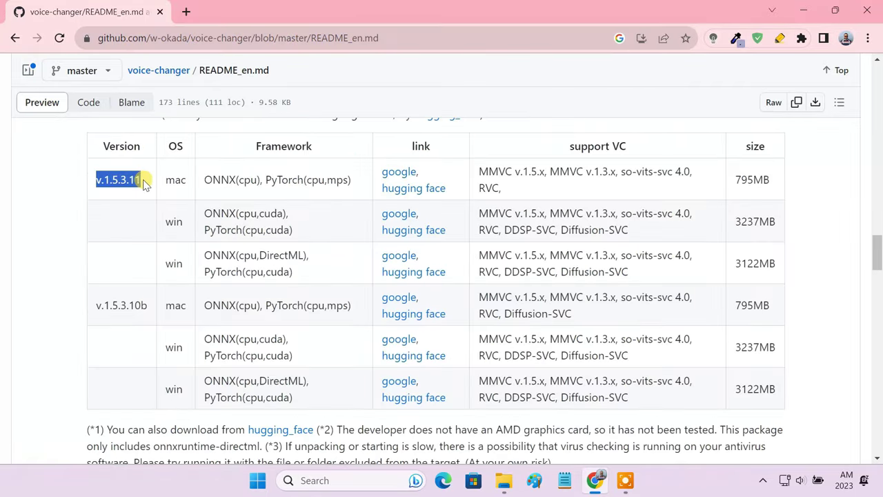
pyautogui.doubleClick(175, 180)
pyautogui.click(166, 219)
pyautogui.doubleClick(168, 220)
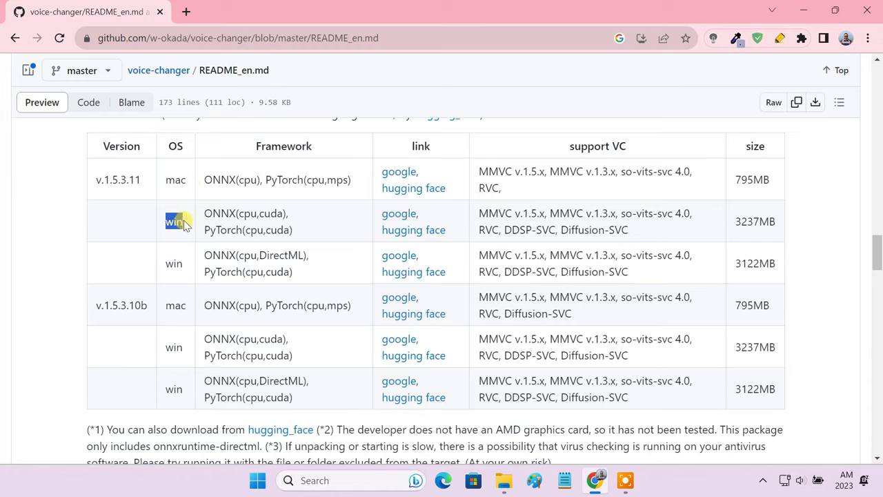
pyautogui.click(412, 231)
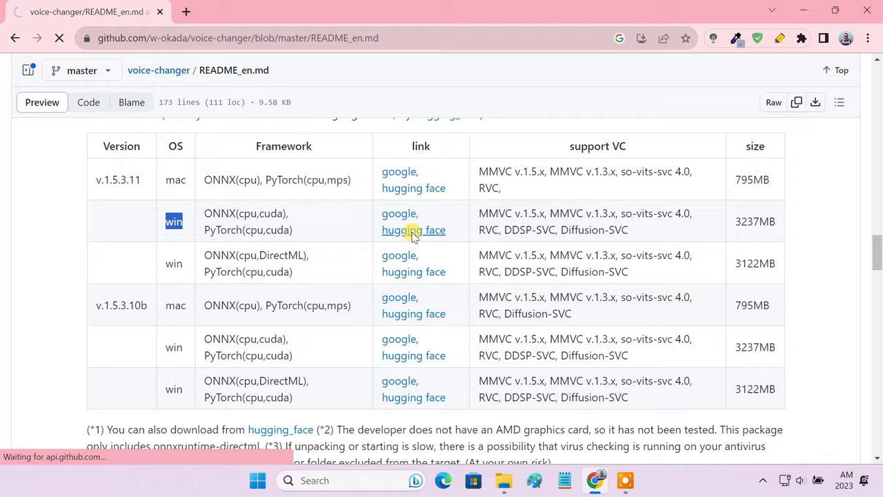
# Download MMVCServerSIO_win_onnxgpu-cuda_v.1.5.3.11.zip (3.01 GB), letting the missing Compressed folder be created.
pyautogui.scroll(-5, 412, 237)
pyautogui.scroll(-1, 412, 237)
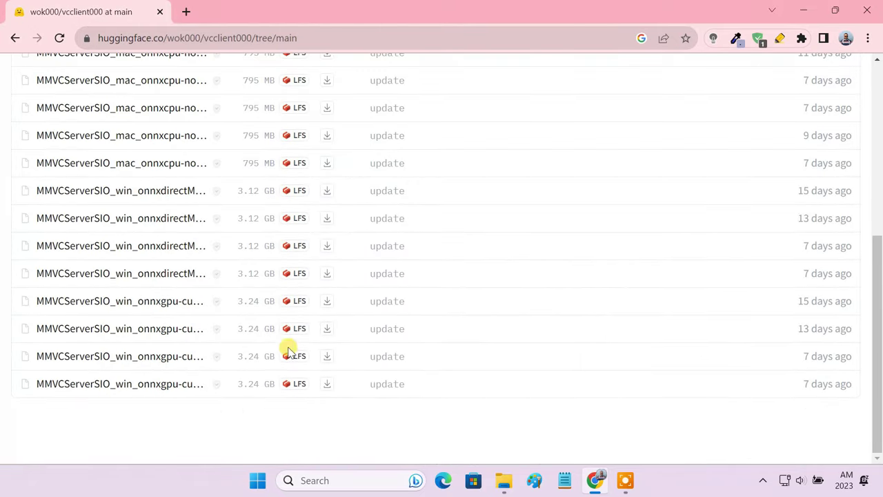
pyautogui.click(144, 384)
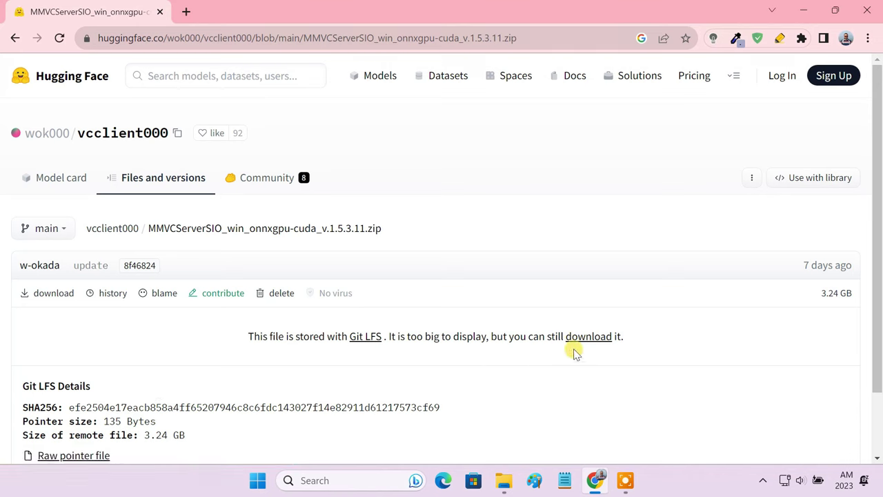
pyautogui.click(586, 339)
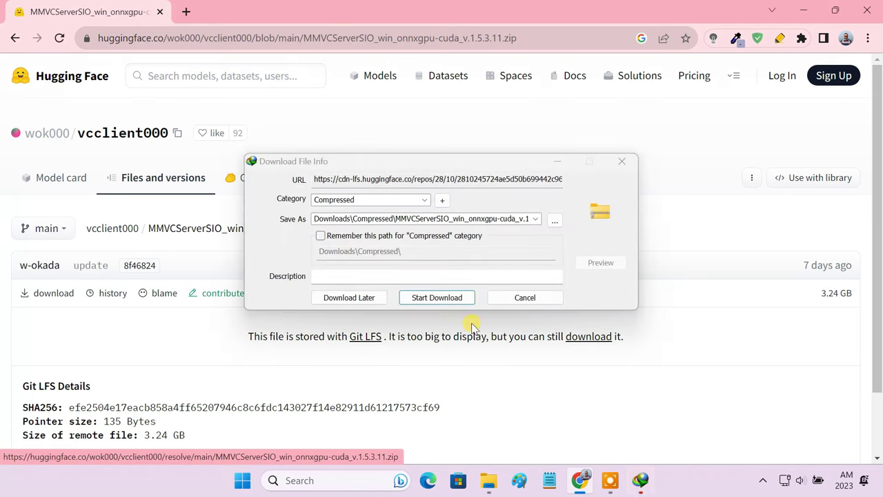
pyautogui.click(447, 302)
pyautogui.click(477, 268)
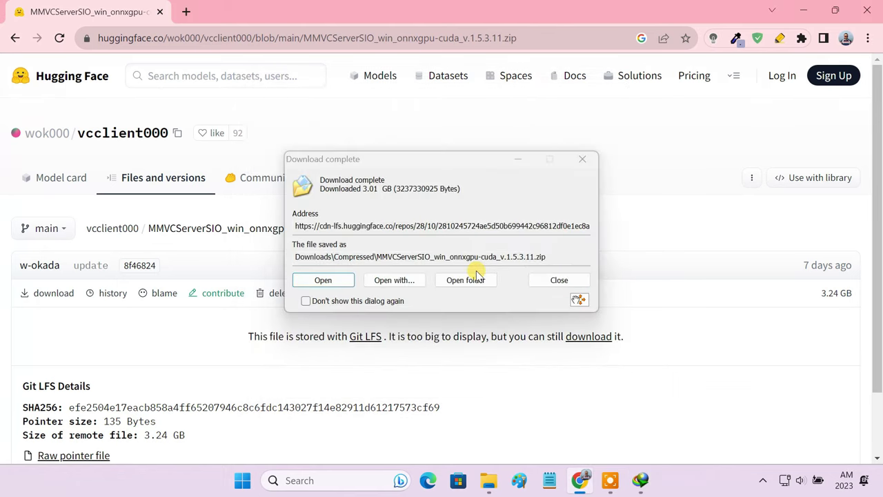
pyautogui.click(557, 278)
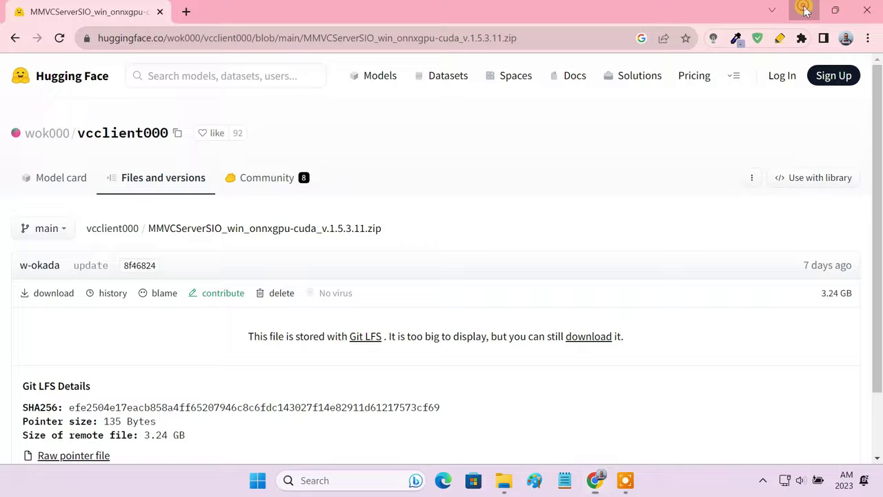
# Extract All from the MMVCServerSIO zip in Downloads\Compressed.
pyautogui.click(804, 10)
pyautogui.click(503, 480)
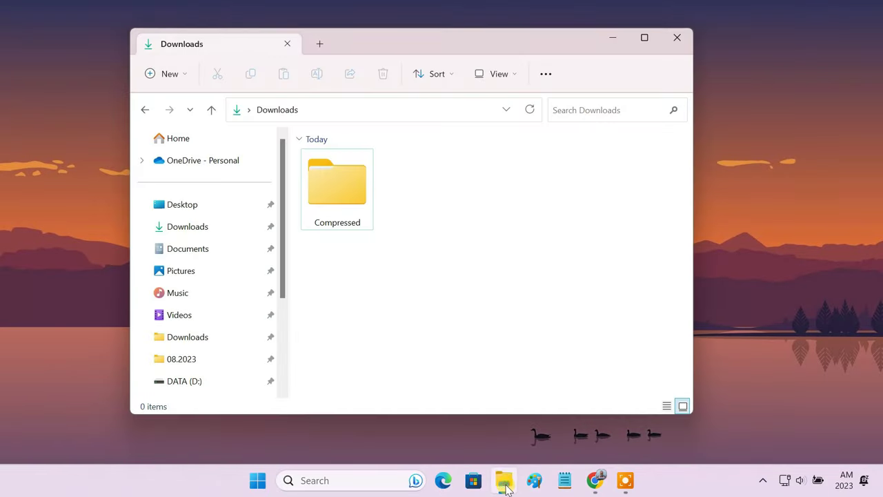
pyautogui.click(358, 211)
pyautogui.doubleClick(358, 210)
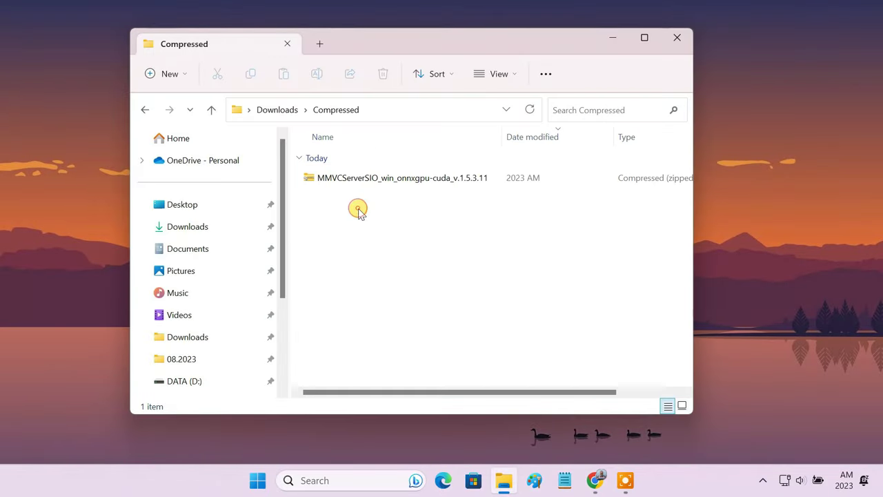
pyautogui.click(376, 177)
pyautogui.rightClick(376, 178)
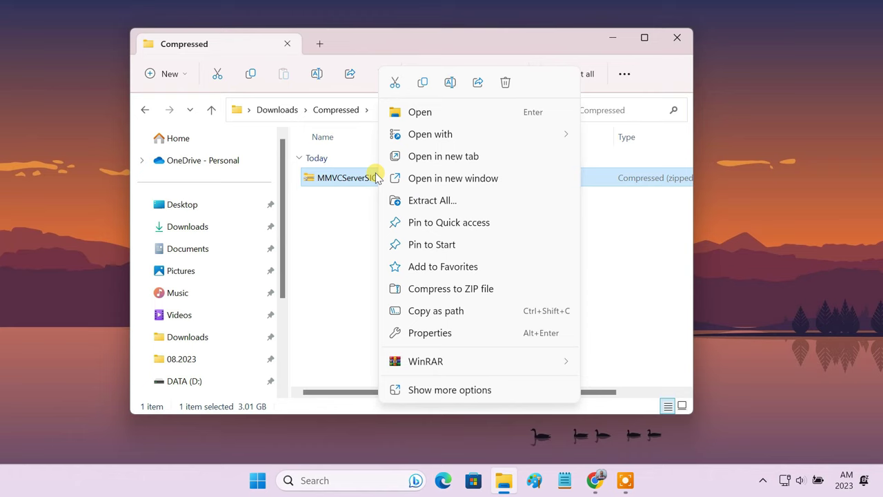
pyautogui.click(437, 200)
pyautogui.click(559, 383)
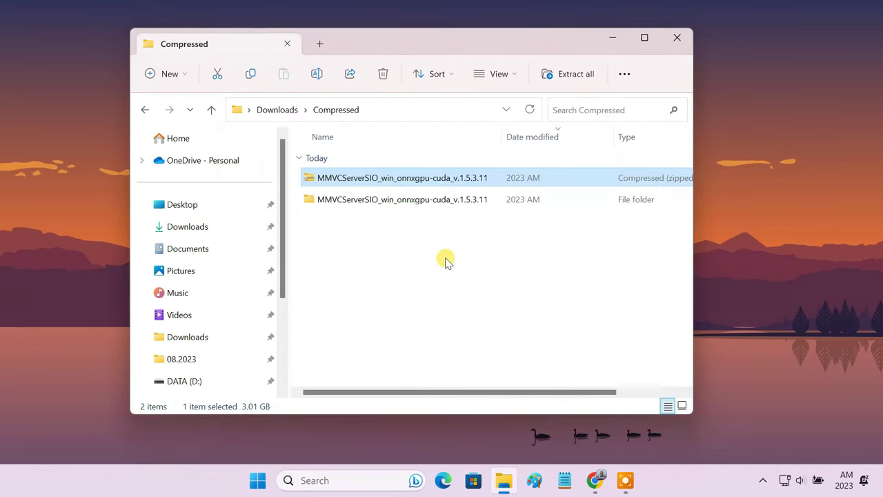
# Open the extracted MMVCServerSIO subfolder and select the start_http launcher.
pyautogui.click(417, 200)
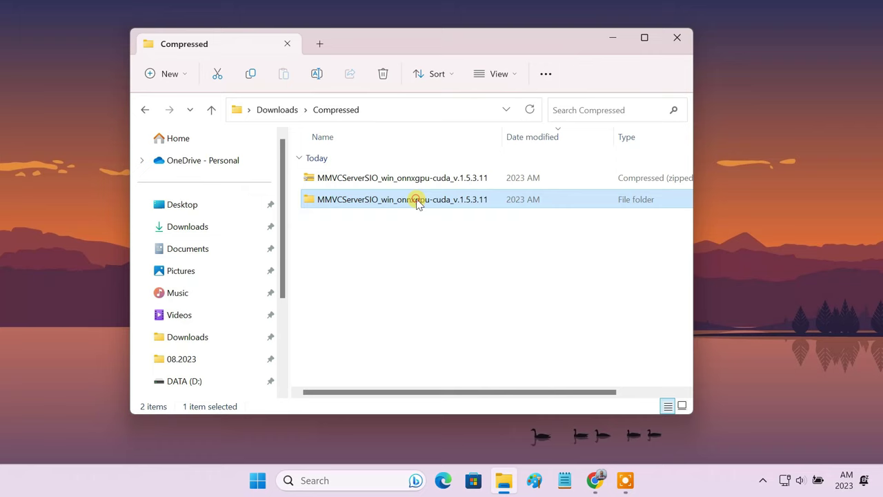
pyautogui.doubleClick(417, 200)
pyautogui.doubleClick(370, 177)
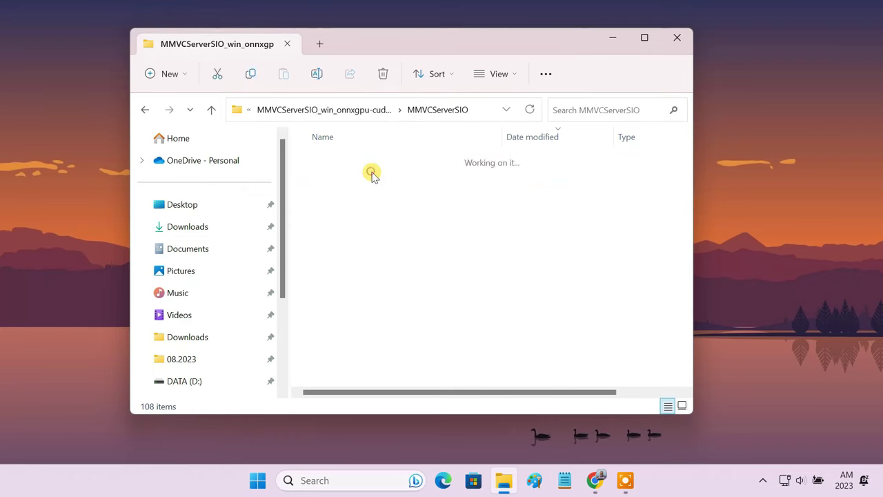
pyautogui.scroll(-10, 449, 329)
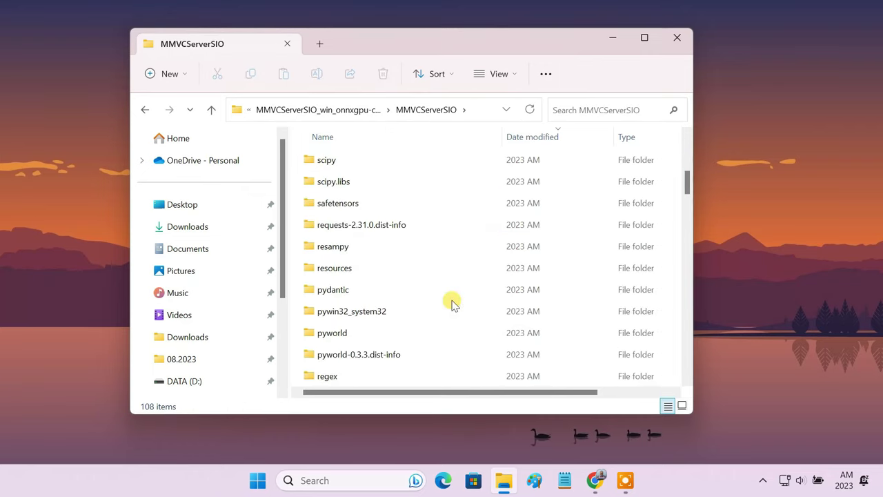
pyautogui.scroll(-15, 451, 304)
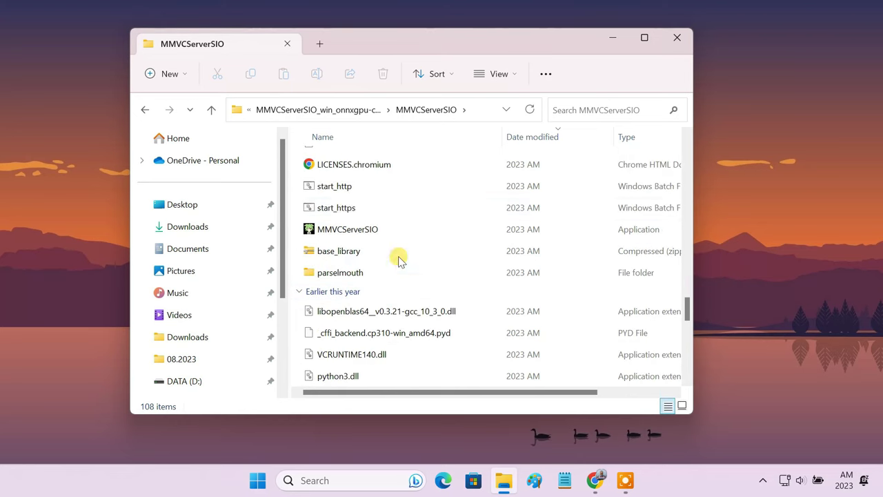
pyautogui.click(351, 187)
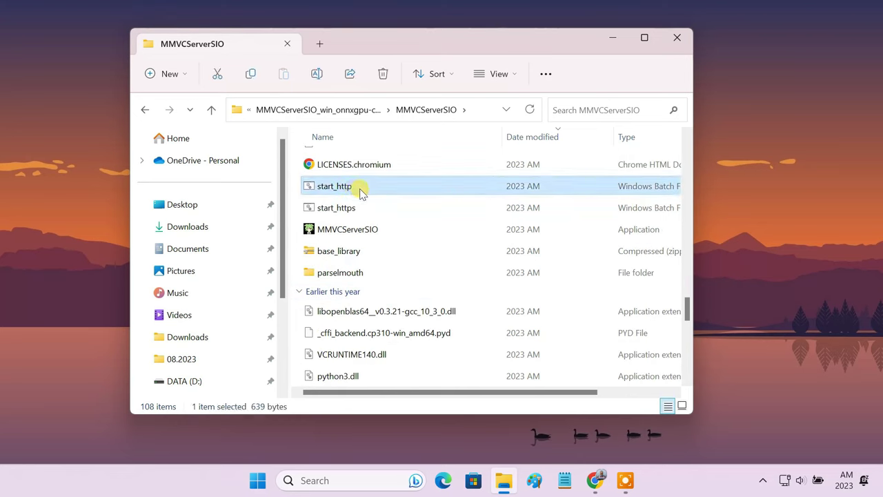
# Run start_http so the MMVCServerSIO server boots on localhost:18888, moving its console aside.
pyautogui.doubleClick(359, 193)
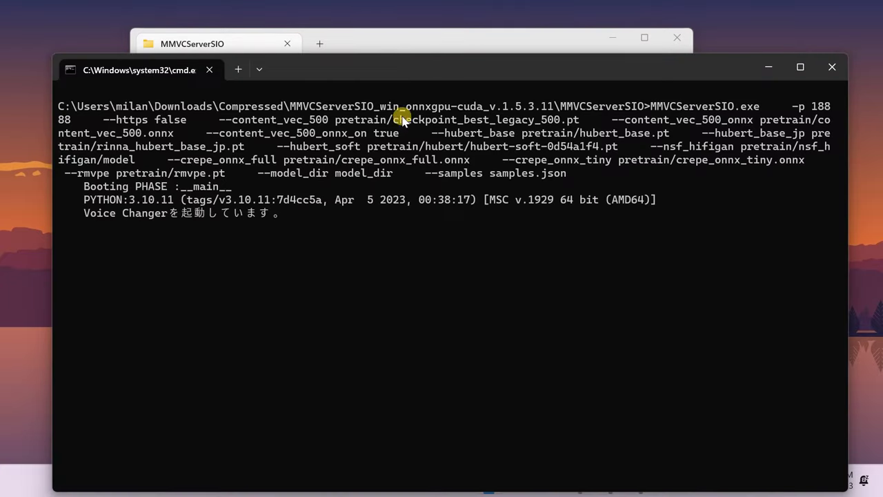
pyautogui.moveTo(416, 61); pyautogui.dragTo(431, 20)
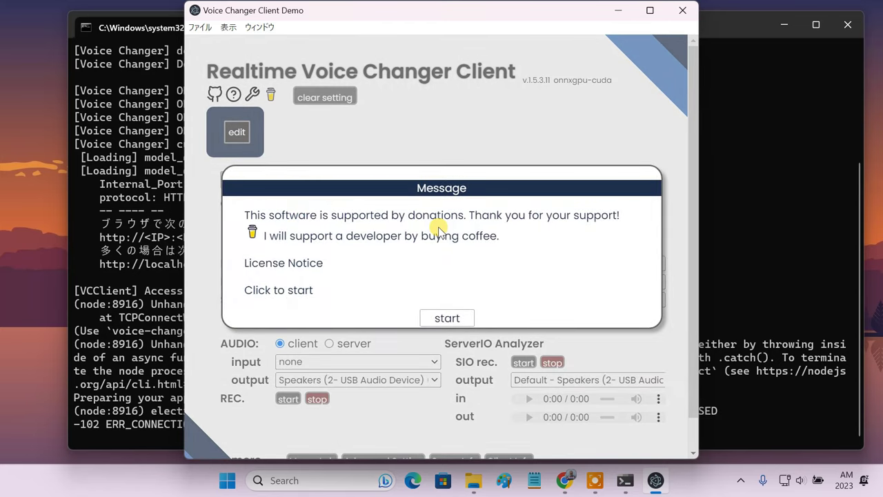
# Dismiss the support message, minimize the server console, and close the MMVCServerSIO folder window.
pyautogui.click(448, 320)
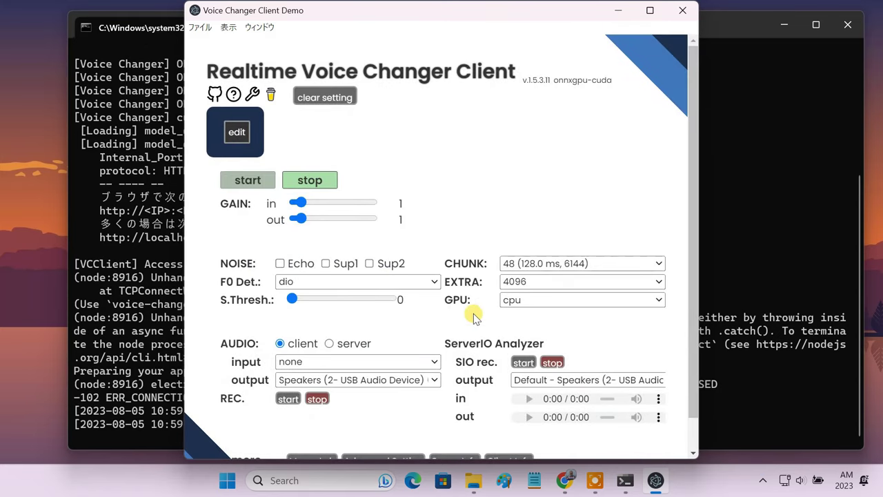
pyautogui.click(749, 221)
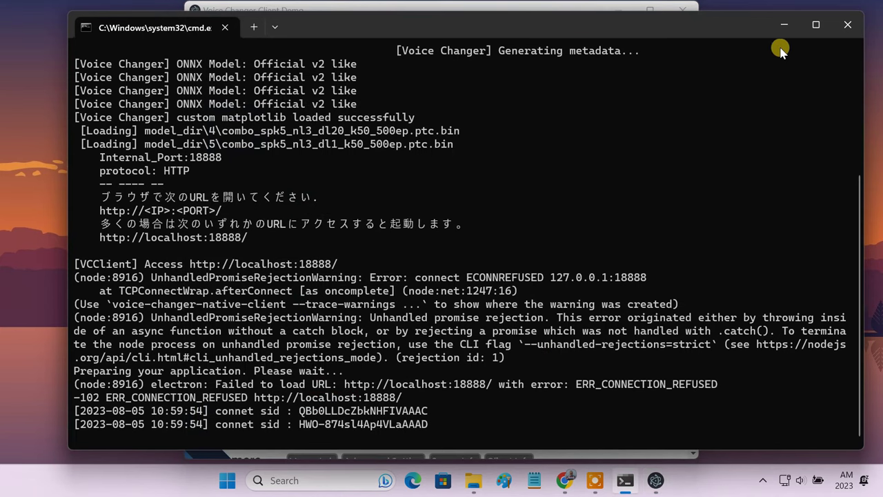
pyautogui.click(783, 25)
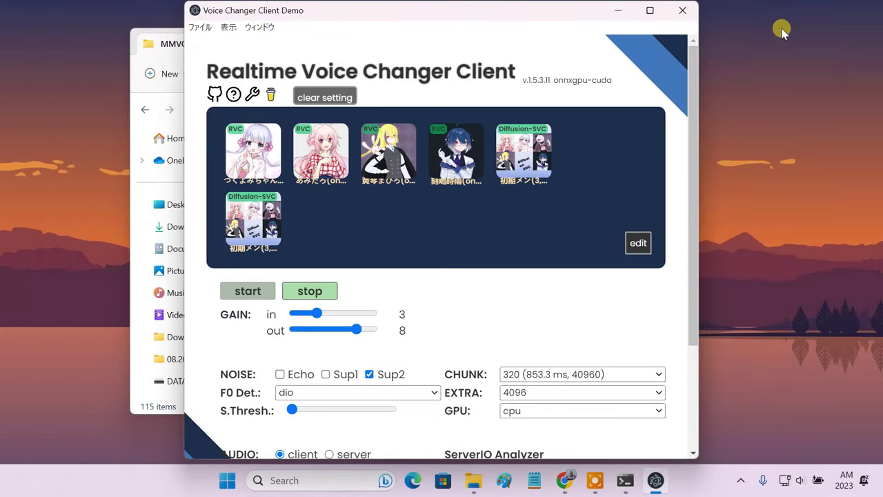
pyautogui.click(145, 92)
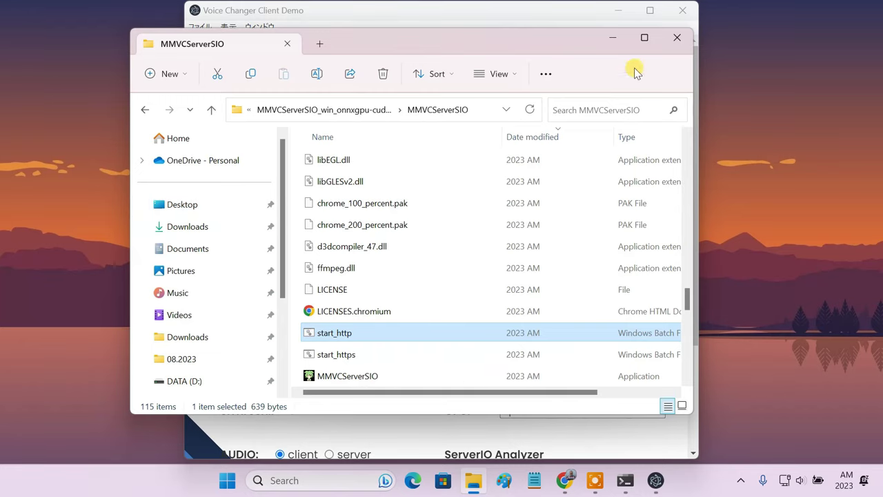
pyautogui.click(668, 44)
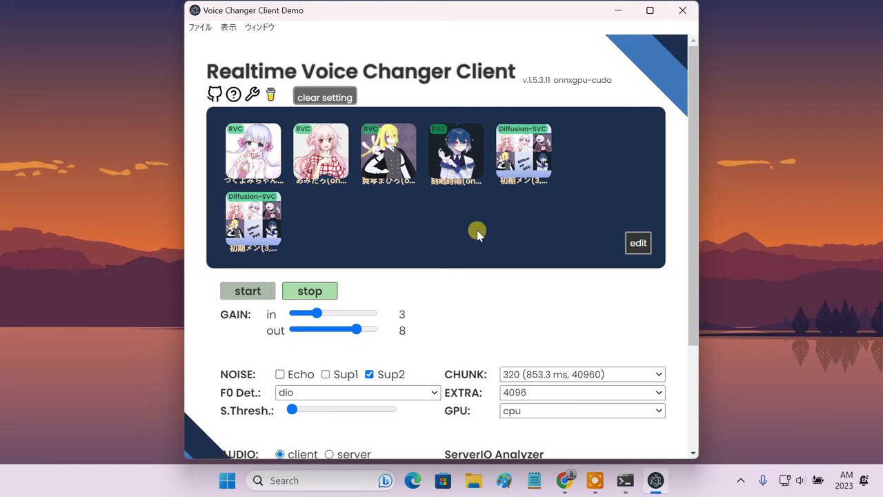
pyautogui.click(406, 158)
# Set audio input to Microphone (2- USB Audio Device) and output to Speakers (2- USB Audio Device).
pyautogui.moveTo(692, 180); pyautogui.dragTo(692, 319)
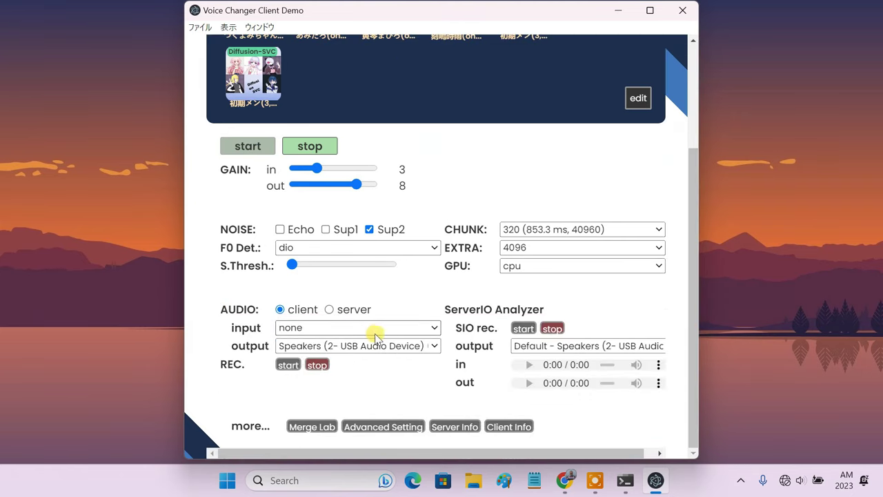
pyautogui.click(308, 329)
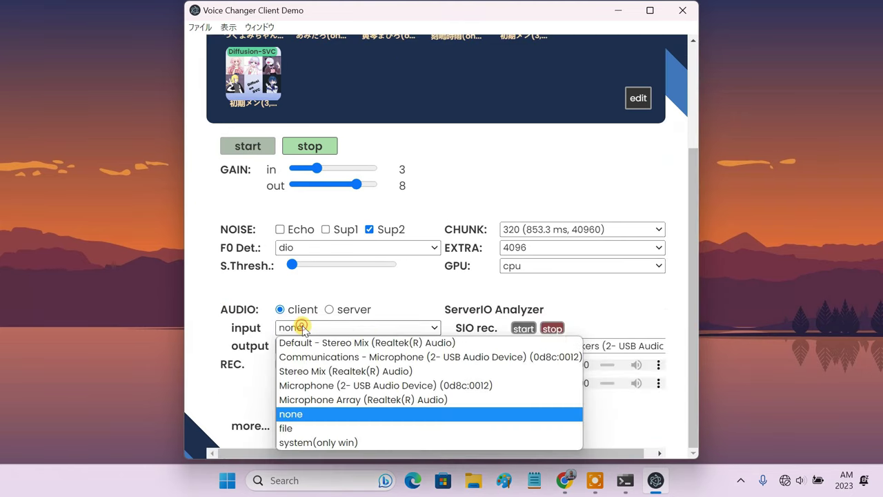
pyautogui.click(329, 388)
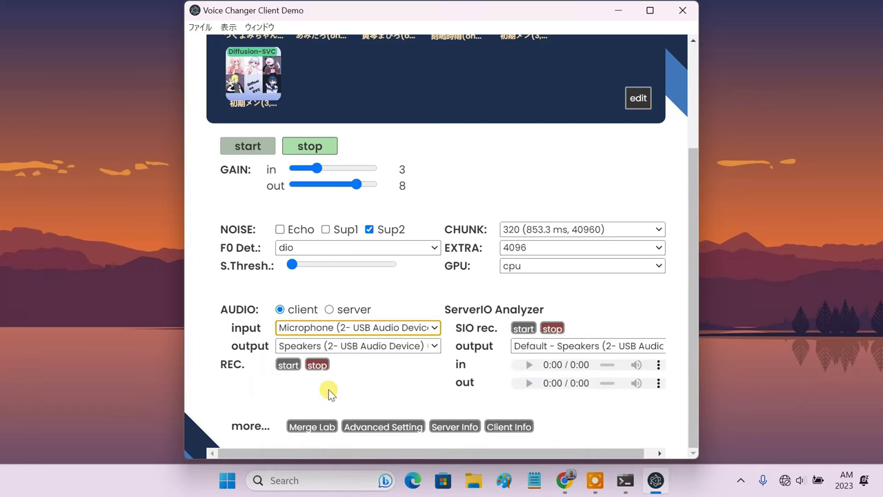
pyautogui.click(349, 347)
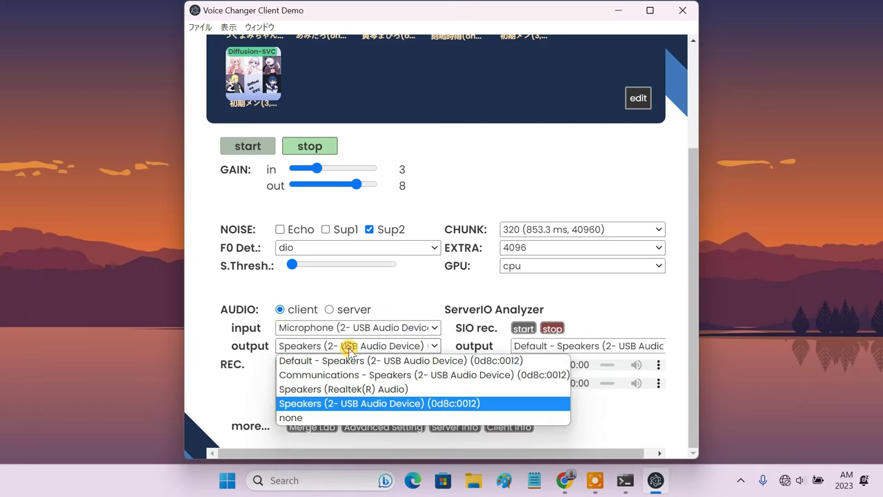
pyautogui.click(353, 404)
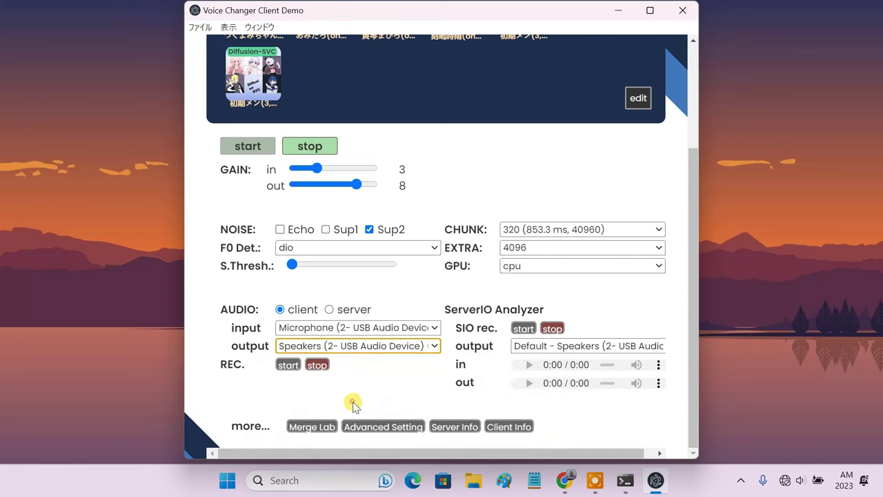
pyautogui.scroll(3, 352, 404)
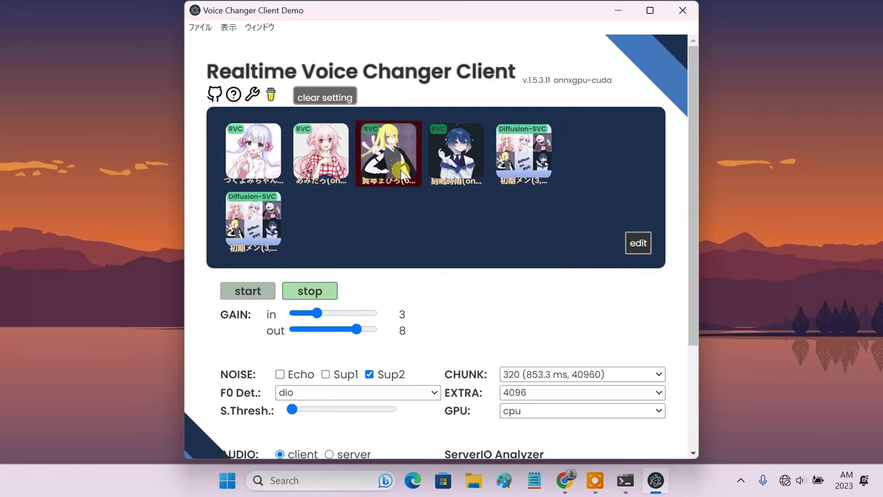
# Load the third RVC model tile (blonde character), then start and stop conversion.
pyautogui.click(402, 173)
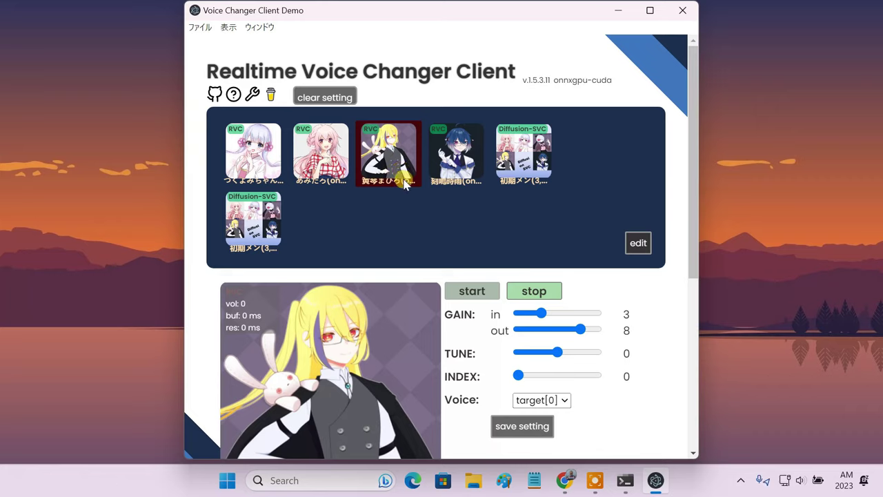
pyautogui.click(480, 297)
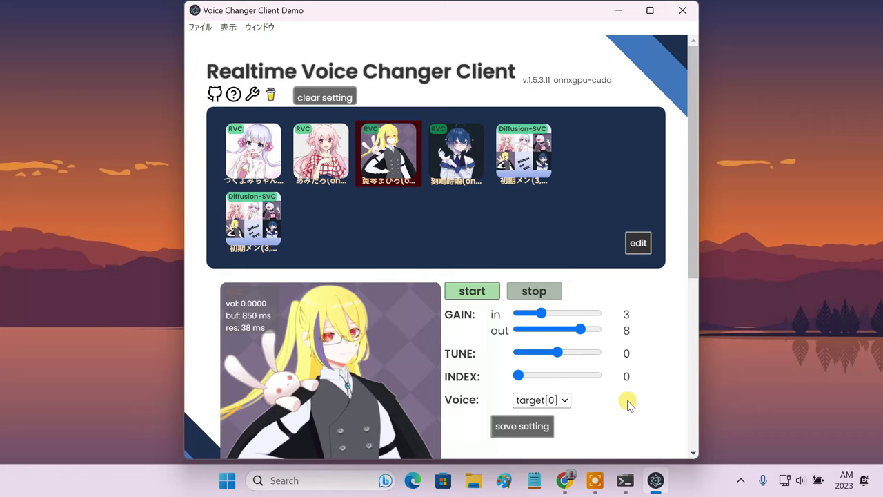
pyautogui.click(547, 293)
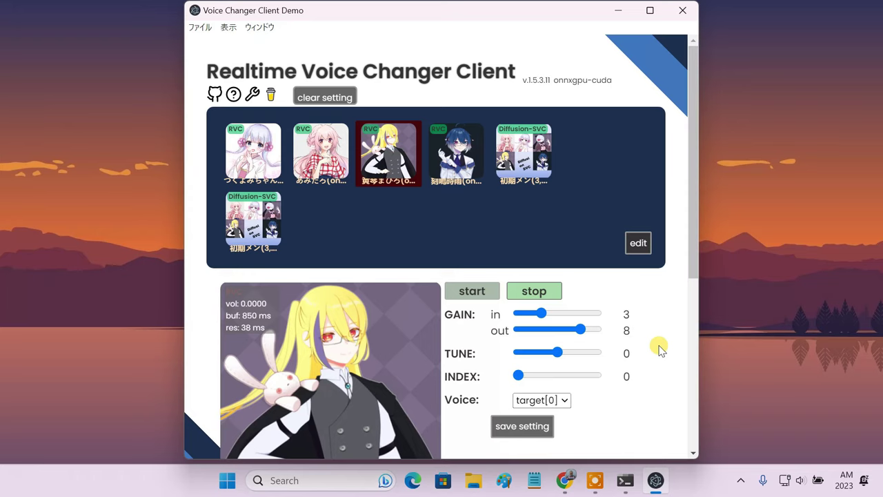
# Set F0 Det. to crepe_full and leave Echo unchecked with Sup2 still on.
pyautogui.scroll(-5, 659, 350)
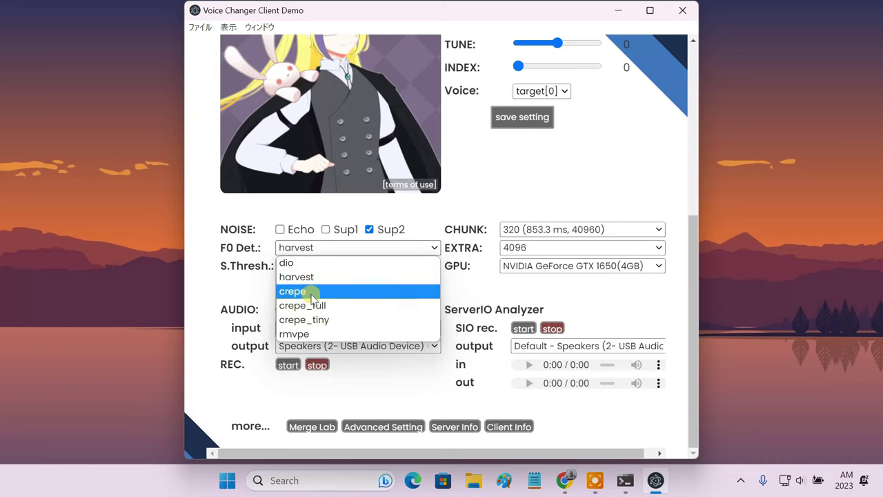
pyautogui.click(333, 306)
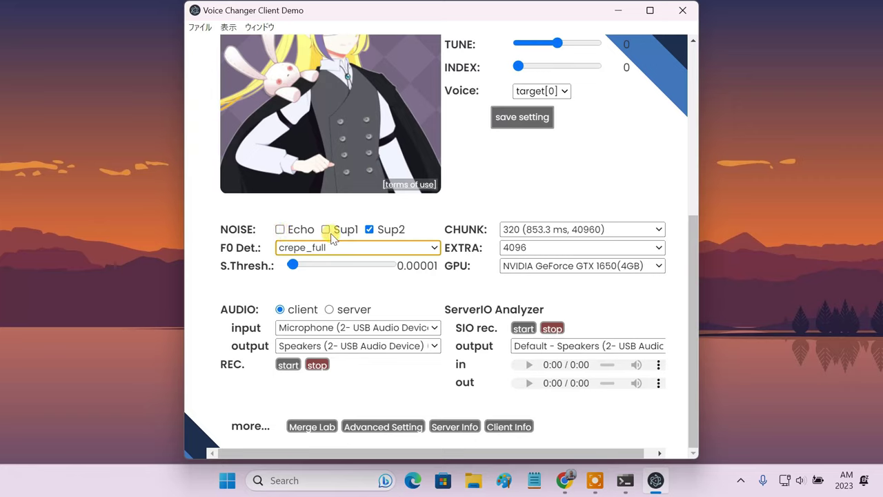
pyautogui.click(284, 233)
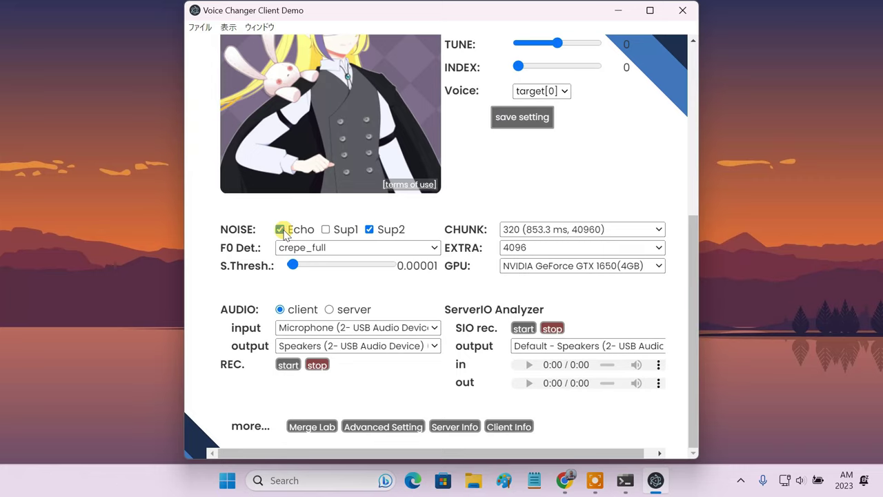
pyautogui.click(281, 232)
# Test conversion at tune 18, then reset tune to 0, stop, and adjust input gain.
pyautogui.scroll(3, 614, 191)
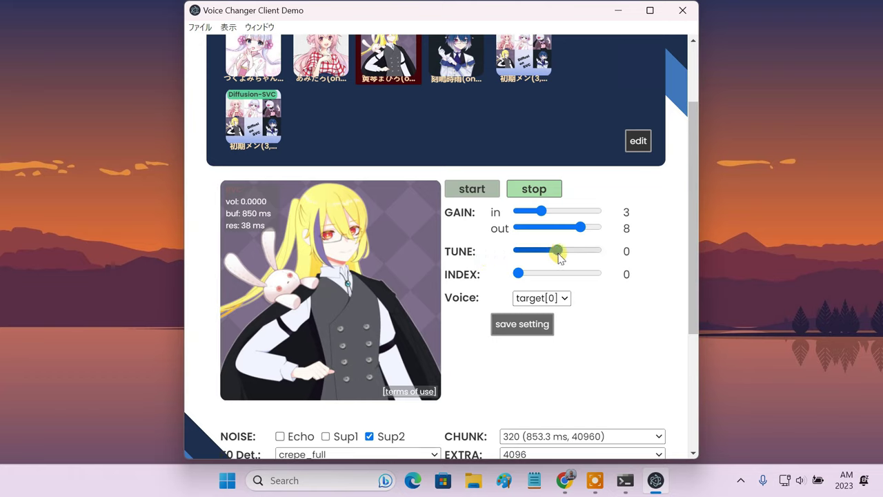
pyautogui.moveTo(558, 255); pyautogui.dragTo(571, 255)
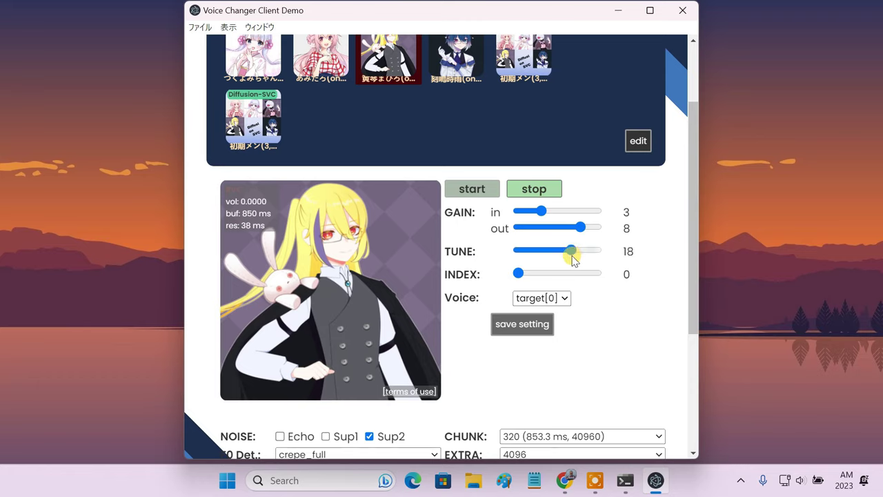
pyautogui.click(487, 191)
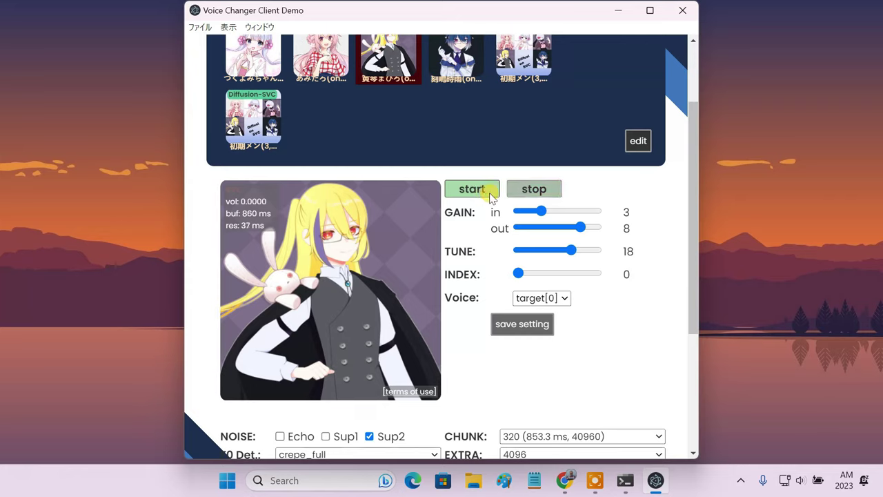
pyautogui.moveTo(575, 254); pyautogui.dragTo(559, 255)
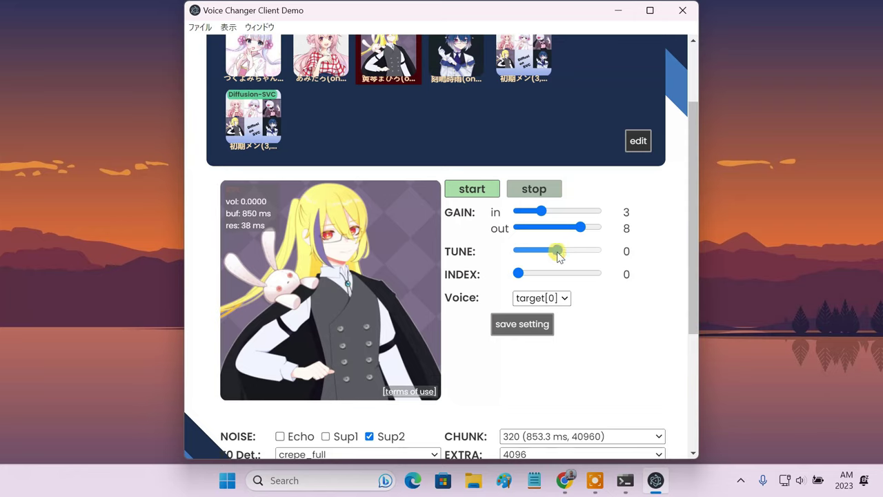
pyautogui.click(551, 191)
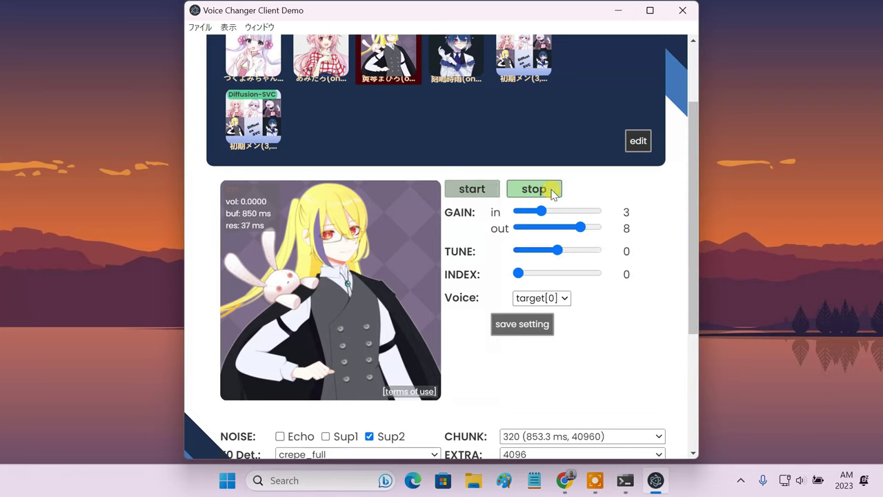
pyautogui.moveTo(541, 211); pyautogui.dragTo(586, 229)
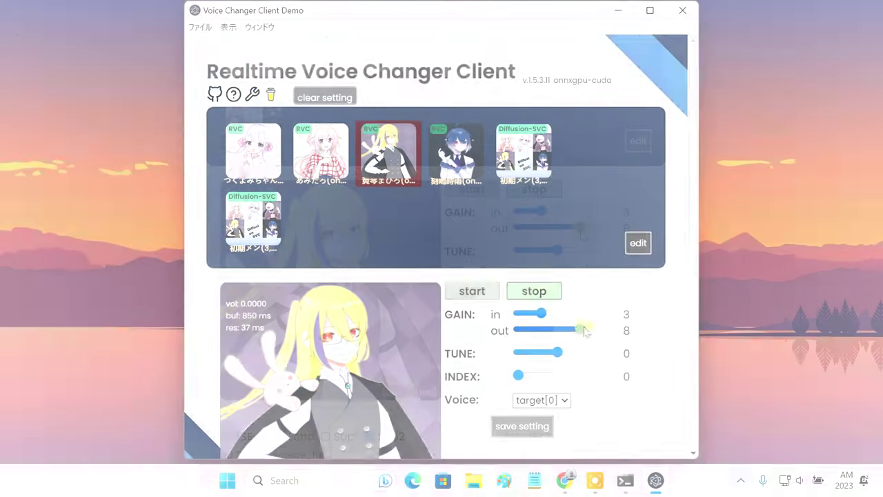
# Scroll down to the settings and open the CHUNK size list, currently at 48 (128.0 ms, 6144).
pyautogui.scroll(-4, 662, 339)
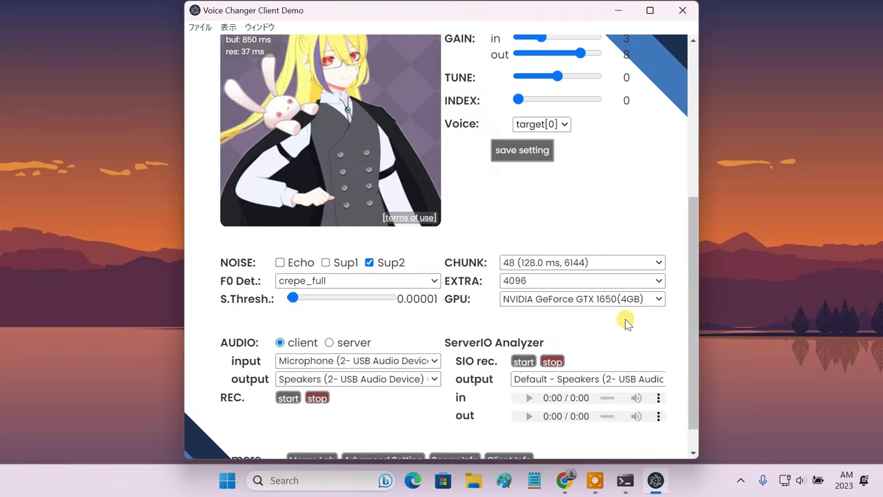
pyautogui.click(545, 267)
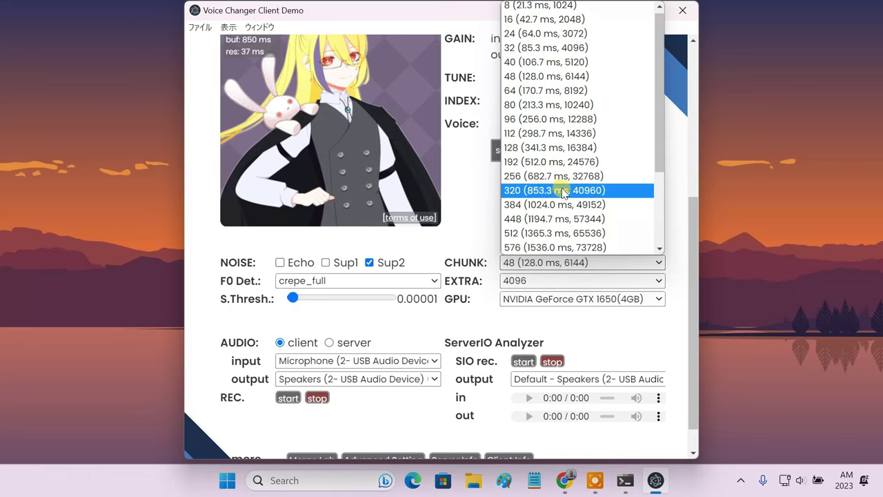
# Set CHUNK to 128 (341.3 ms, 16384) and save a short test recording as 'output 1'.
pyautogui.click(558, 148)
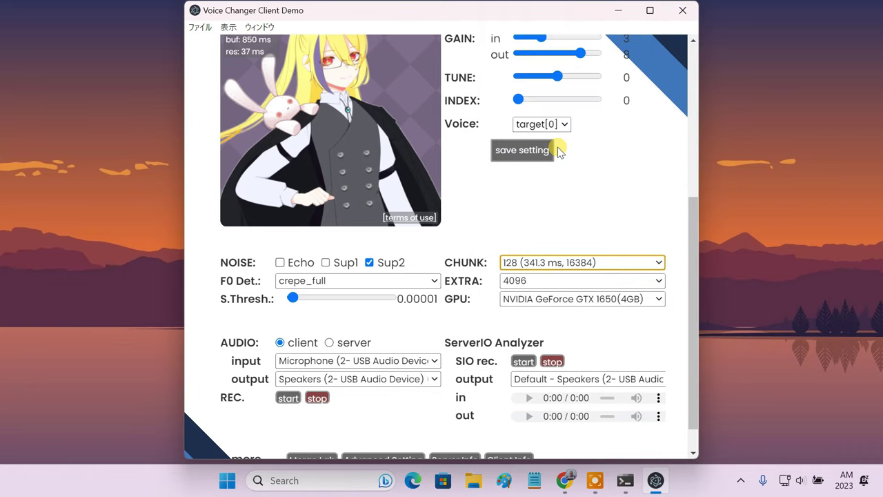
pyautogui.click(287, 403)
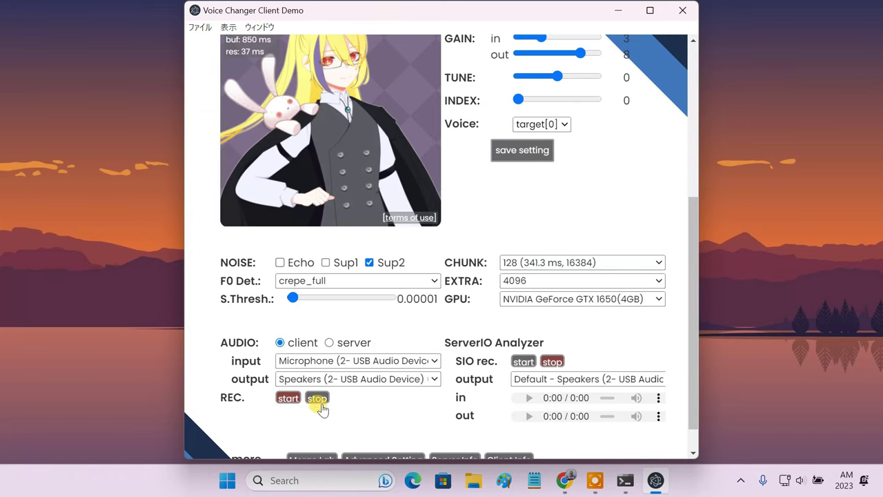
pyautogui.click(321, 402)
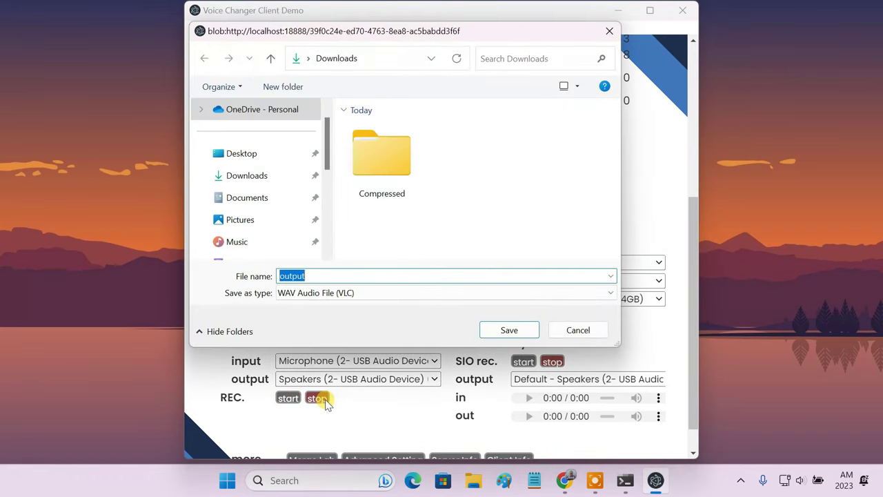
pyautogui.click(322, 275)
pyautogui.write('1')
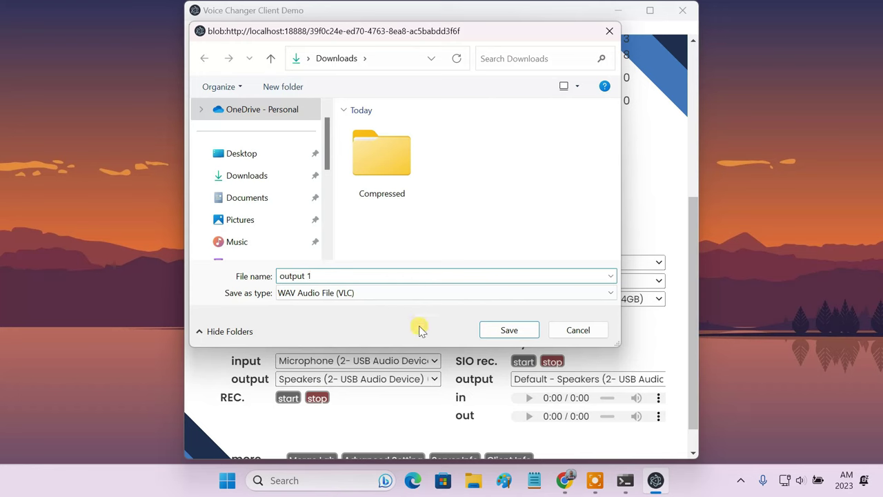
pyautogui.click(498, 330)
pyautogui.scroll(4, 500, 332)
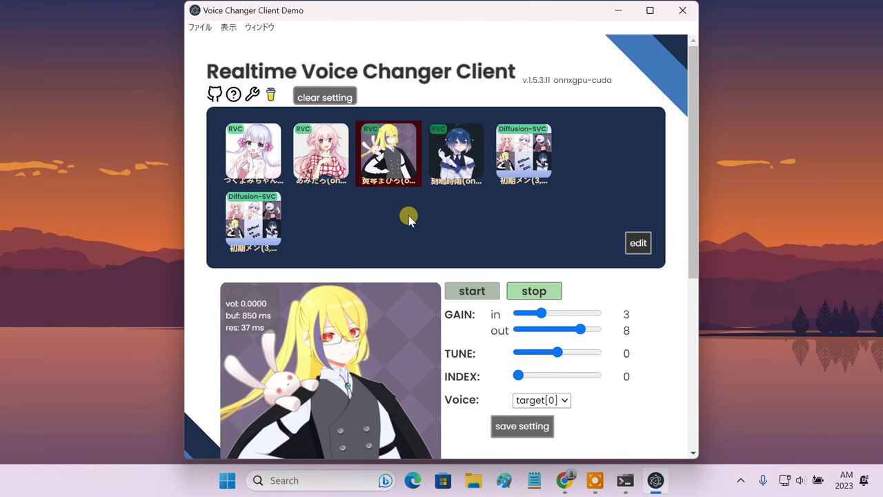
# Open the rvc-models.com search result in a new tab and load more voice models.
pyautogui.click(565, 480)
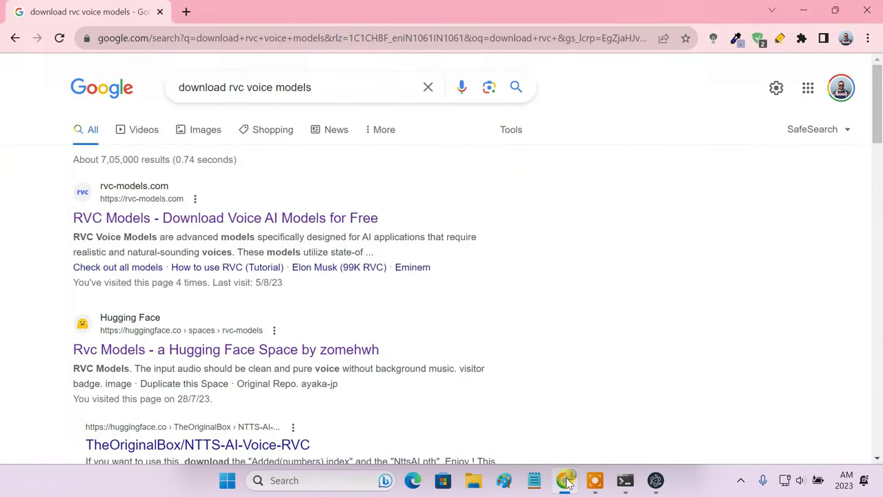
pyautogui.rightClick(254, 220)
pyautogui.click(287, 229)
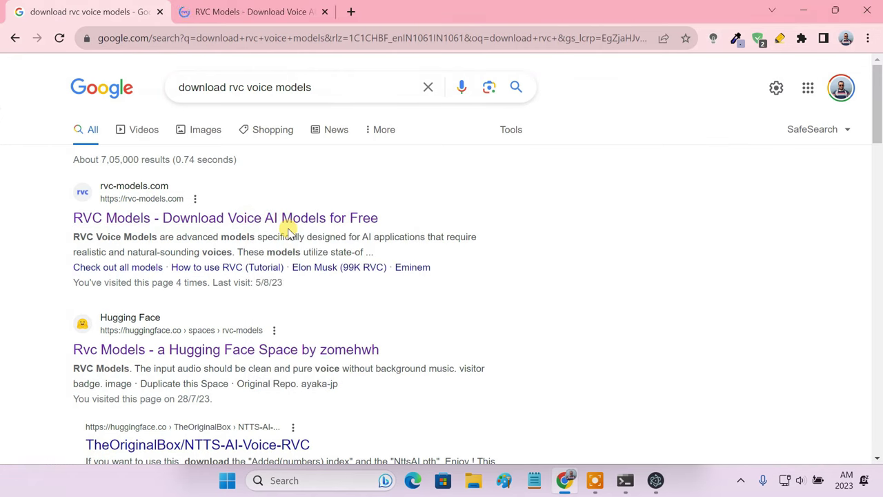
pyautogui.click(253, 14)
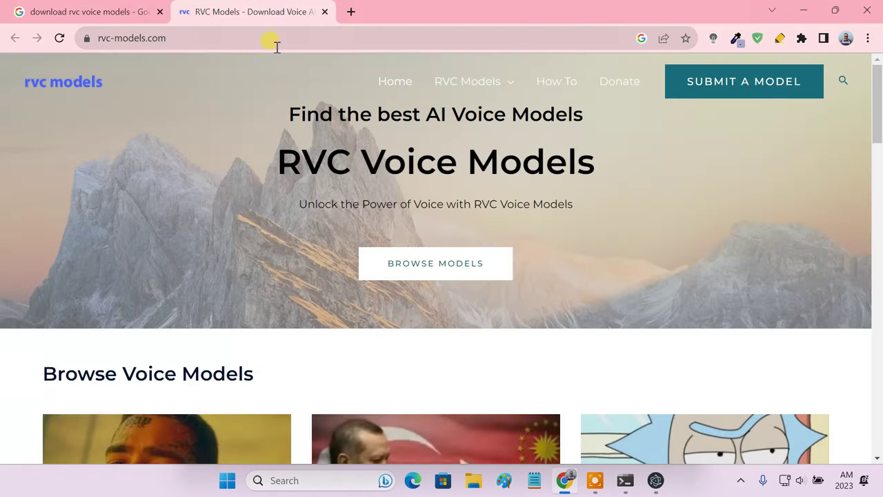
pyautogui.scroll(-10, 541, 300)
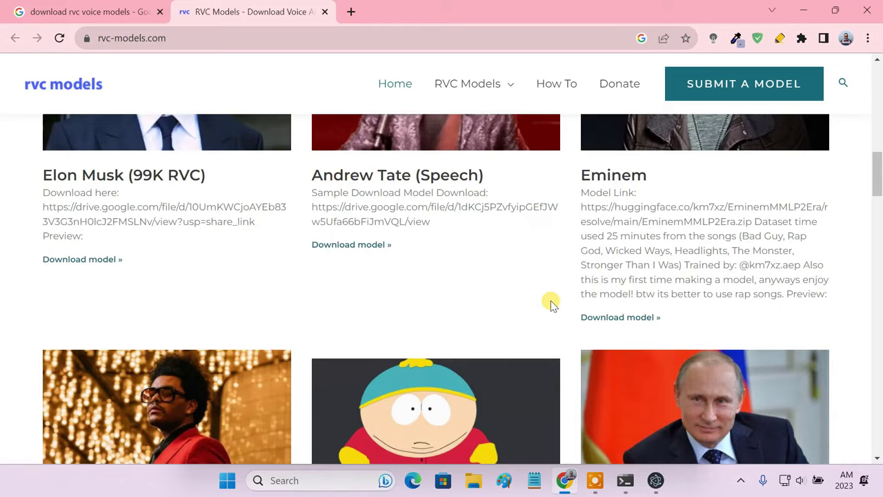
pyautogui.scroll(-10, 551, 305)
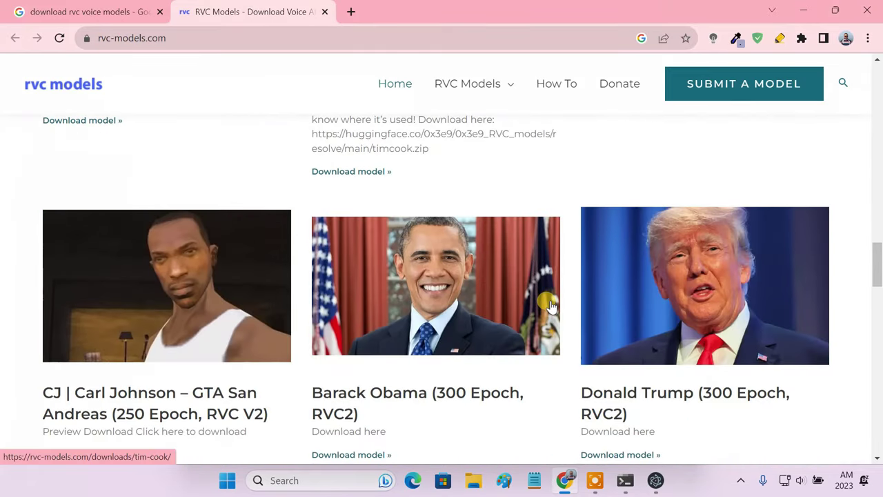
pyautogui.scroll(-9, 550, 305)
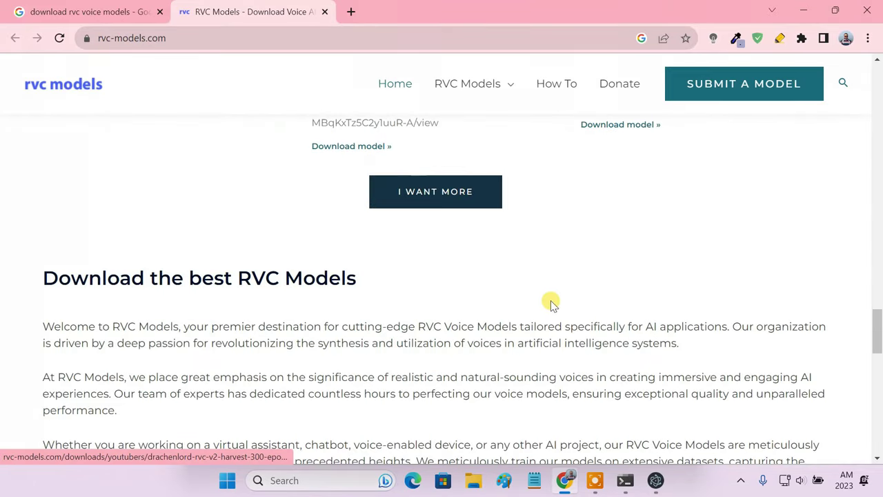
pyautogui.click(476, 199)
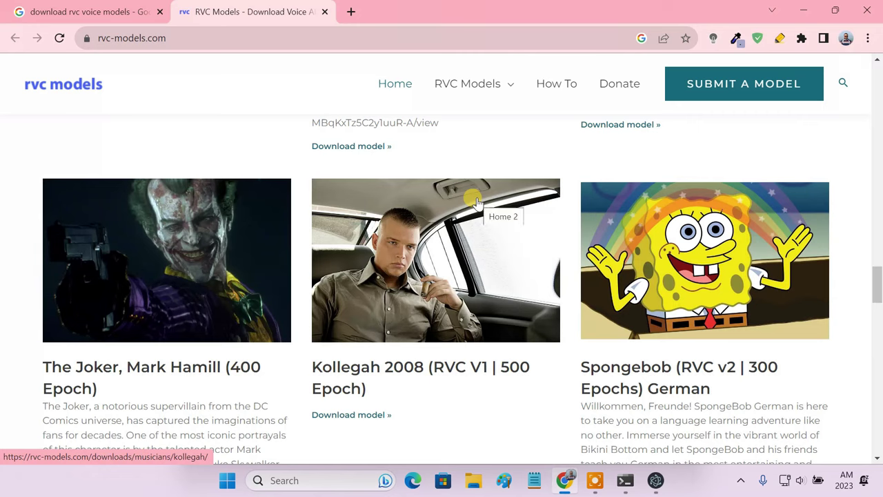
# Download the Spongebob model as SpongeBOB-2.zip and show it in the Compressed folder.
pyautogui.click(638, 372)
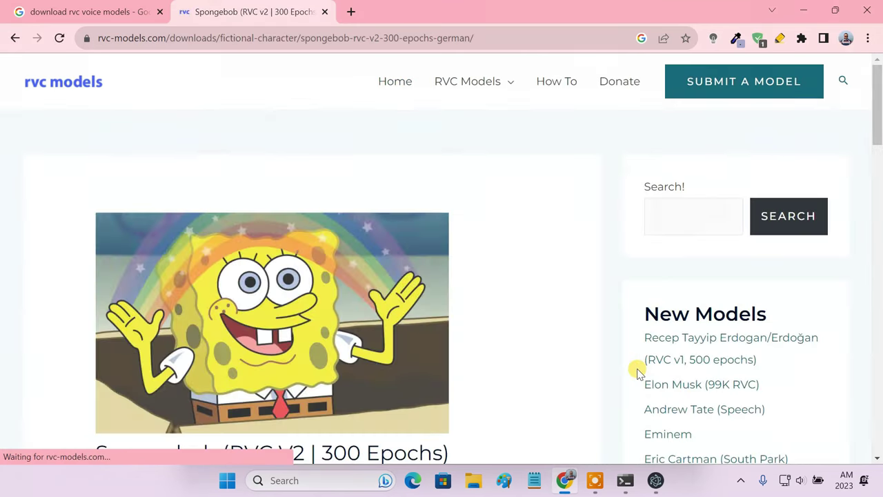
pyautogui.scroll(-5, 551, 386)
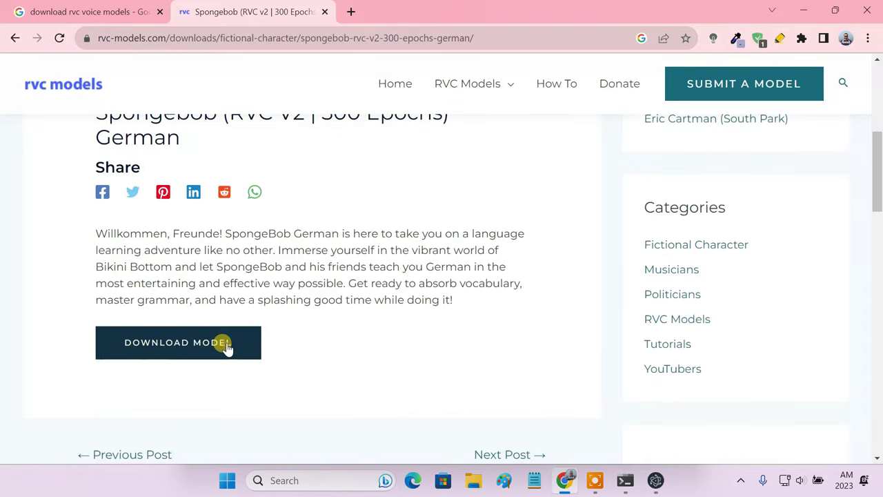
pyautogui.click(227, 347)
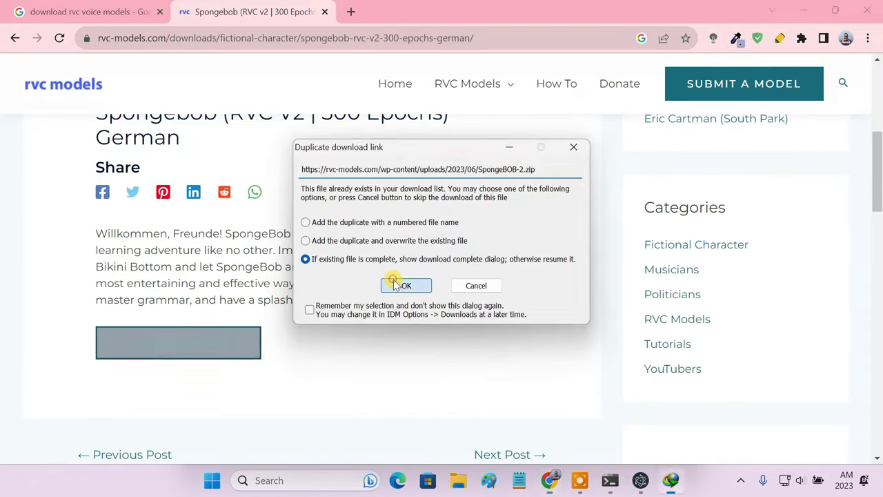
pyautogui.click(393, 283)
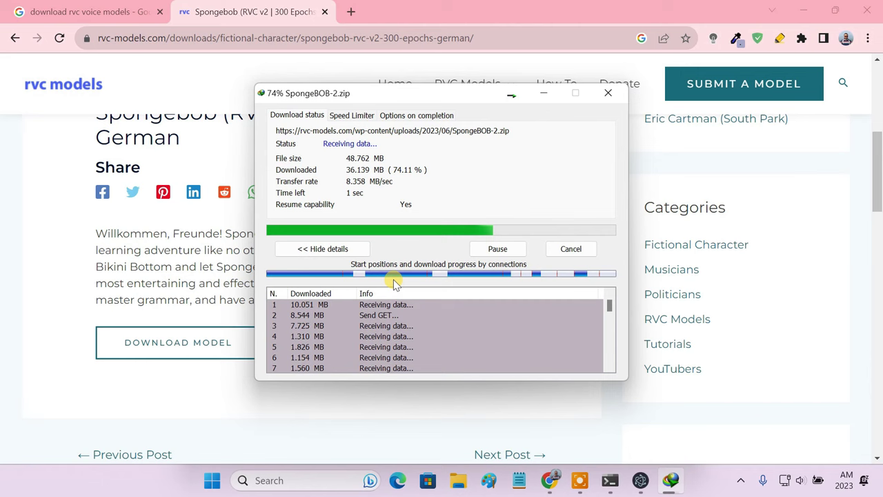
pyautogui.click(459, 280)
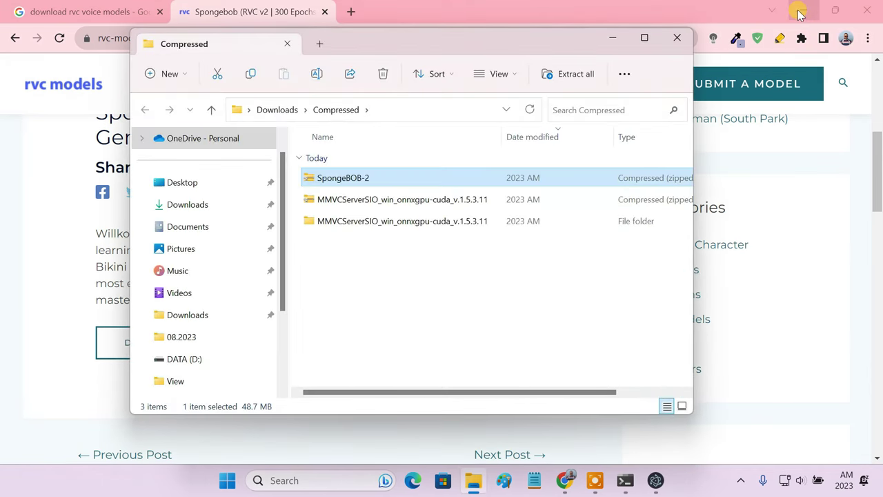
# Extract SpongeBOB-2.zip into a SpongeBOB-2 folder, check it holds SpongeBOB.pth, then minimize Explorer.
pyautogui.click(802, 11)
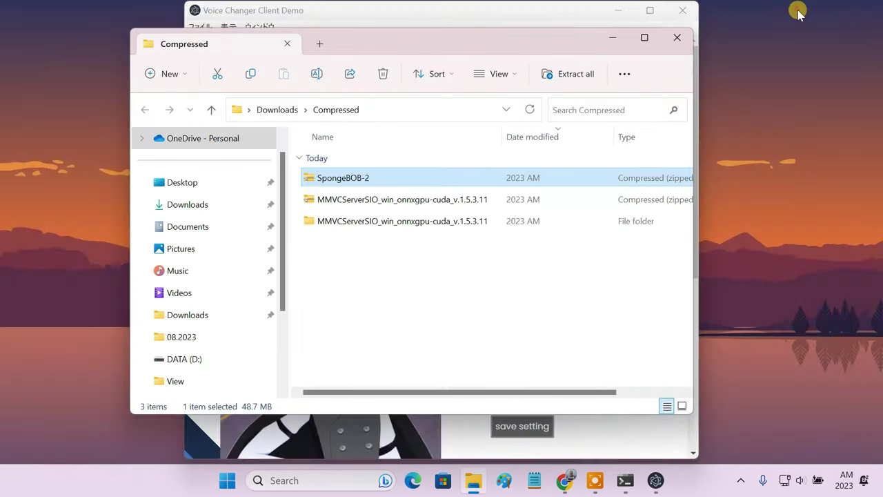
pyautogui.rightClick(375, 181)
pyautogui.click(418, 200)
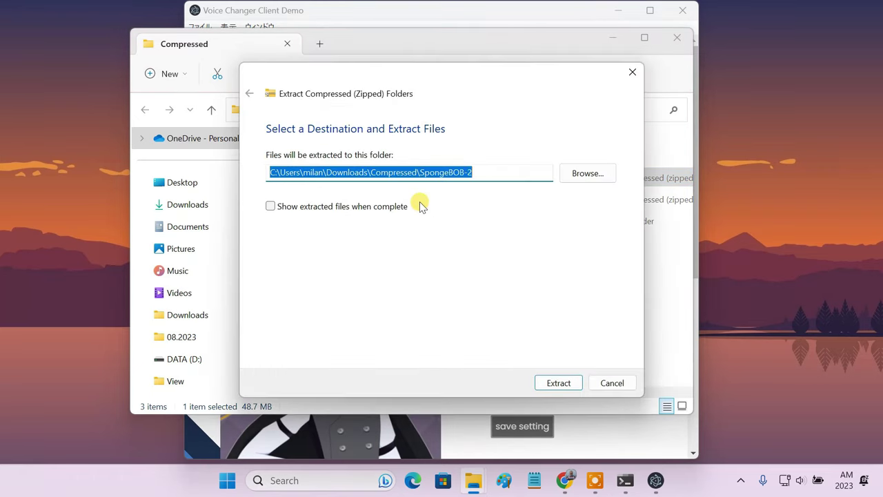
pyautogui.click(557, 382)
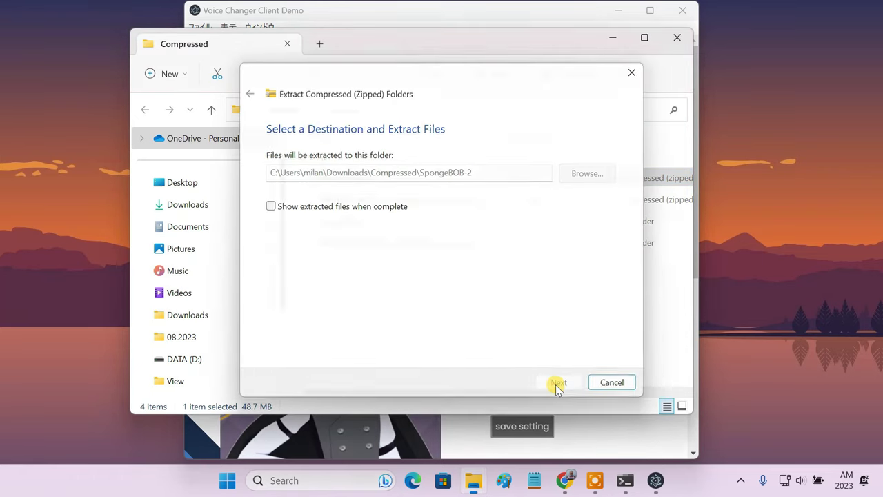
pyautogui.click(373, 224)
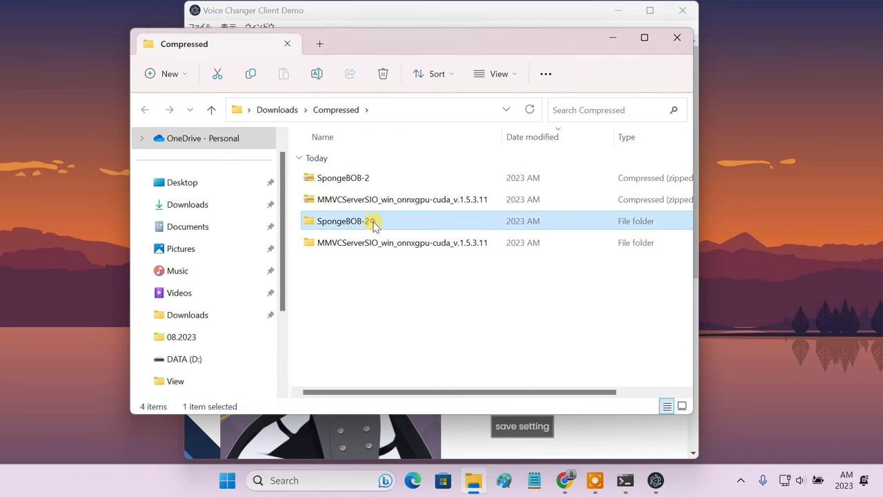
pyautogui.doubleClick(373, 224)
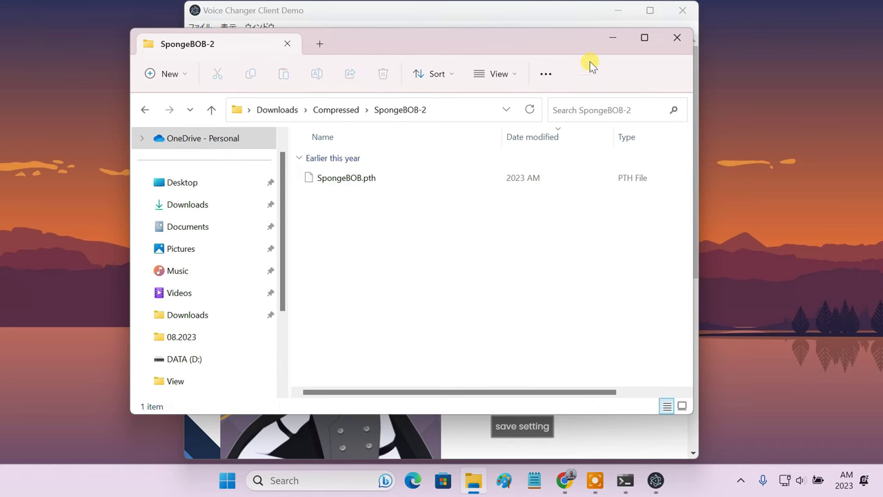
pyautogui.click(612, 38)
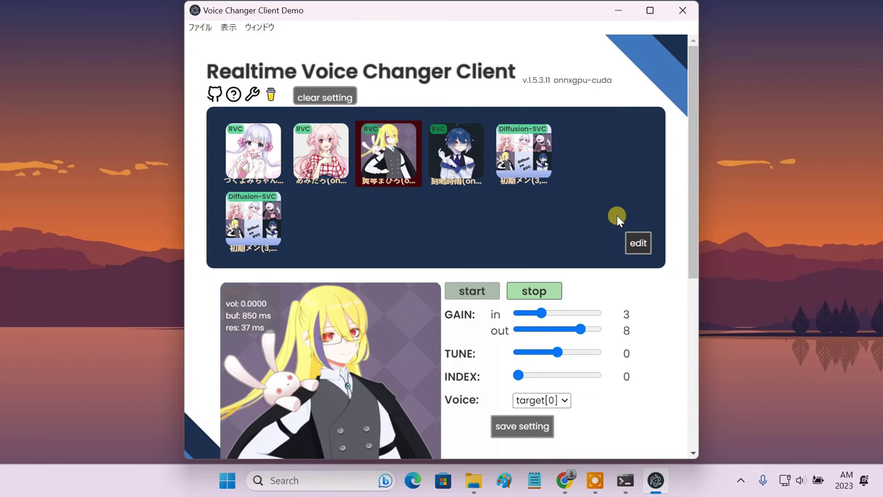
# Open the File Uploader for slot [6] and keep RVC as the VoiceChangerType.
pyautogui.click(639, 245)
pyautogui.scroll(-5, 638, 248)
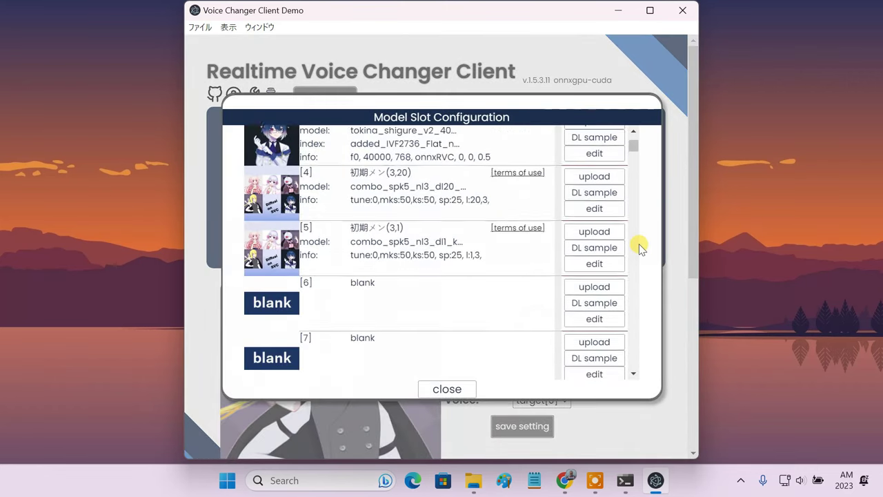
pyautogui.scroll(-2, 638, 247)
pyautogui.click(591, 191)
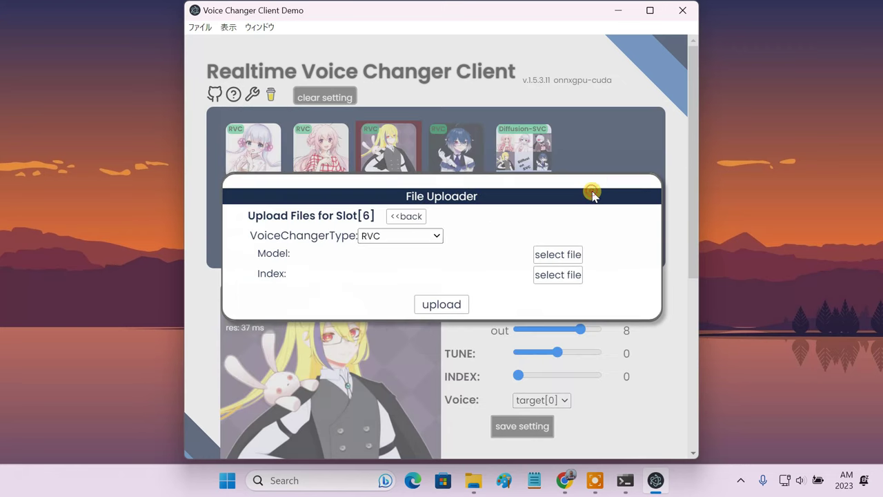
pyautogui.click(412, 236)
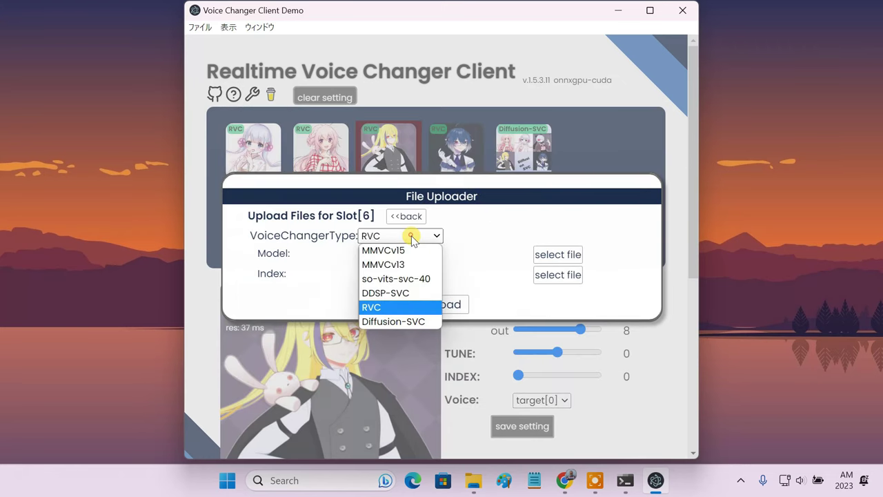
pyautogui.click(388, 307)
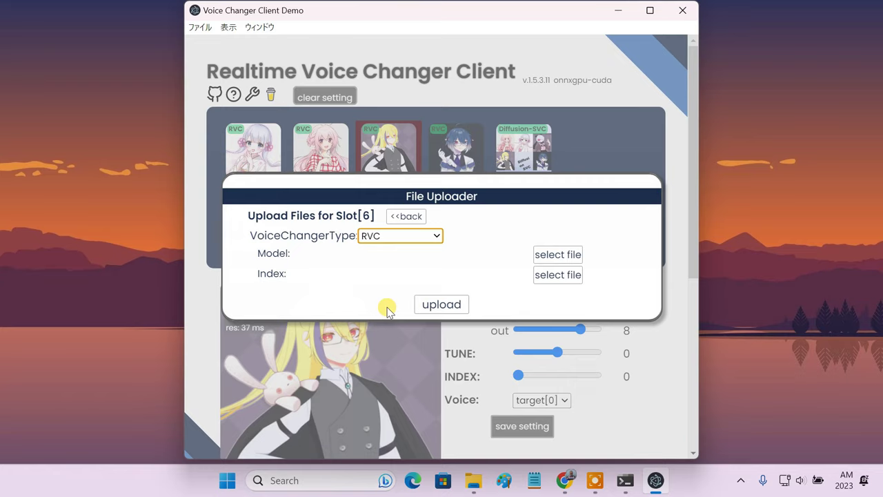
# Select SpongeBOB.pth from Compressed\SpongeBOB-2 and upload it into slot 6.
pyautogui.click(557, 253)
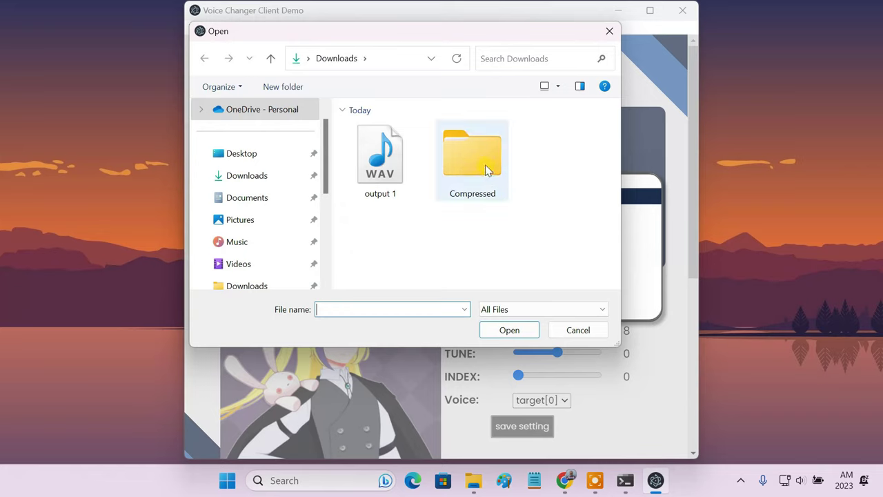
pyautogui.doubleClick(464, 164)
pyautogui.doubleClick(407, 192)
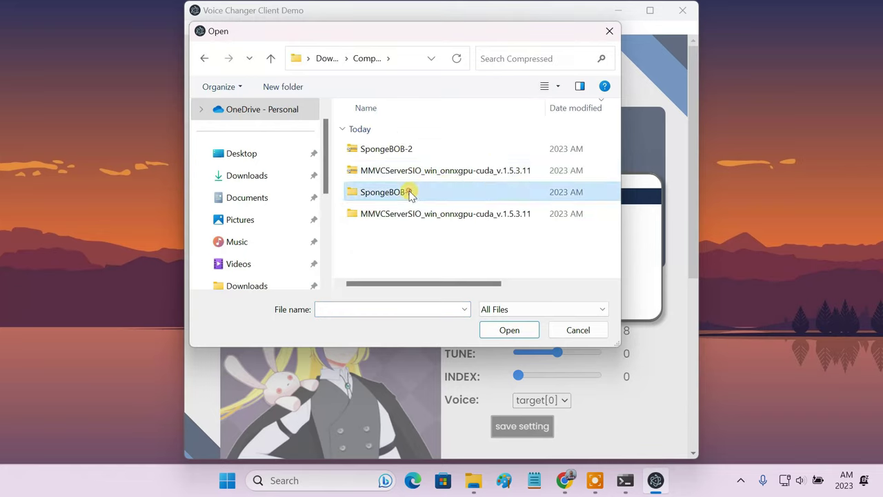
pyautogui.click(421, 152)
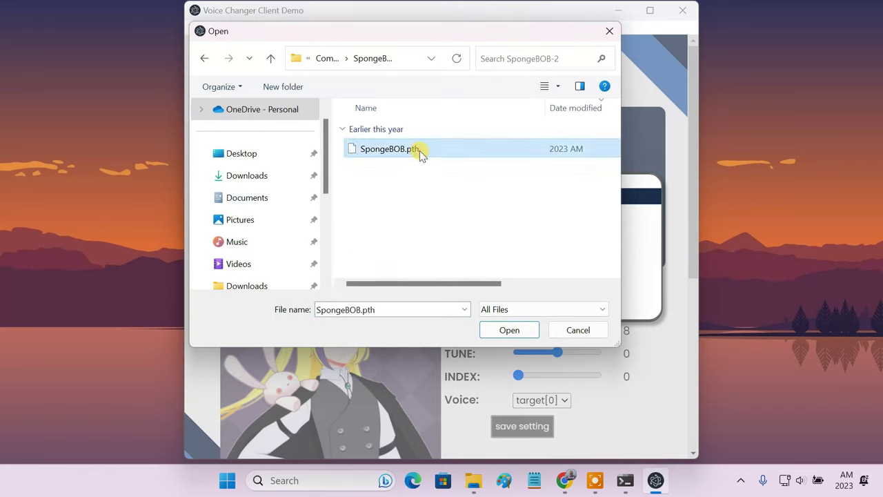
pyautogui.click(509, 329)
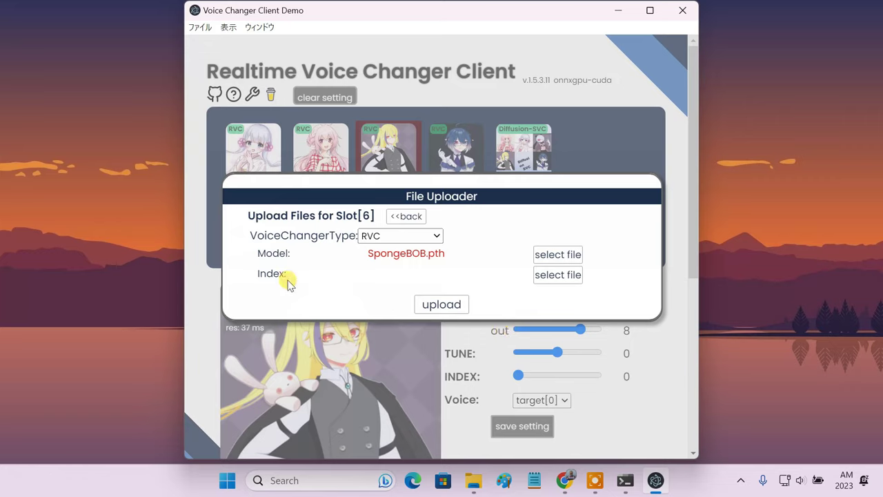
pyautogui.click(440, 305)
pyautogui.scroll(-1, 455, 317)
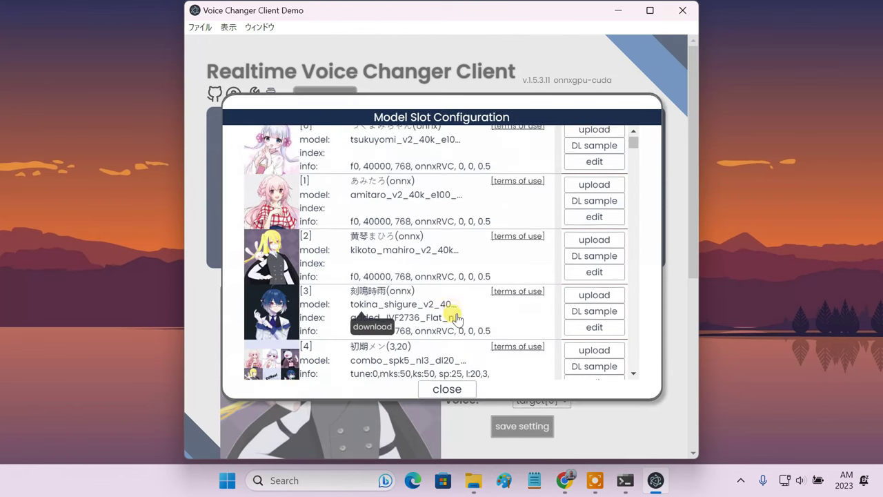
pyautogui.scroll(-3, 455, 318)
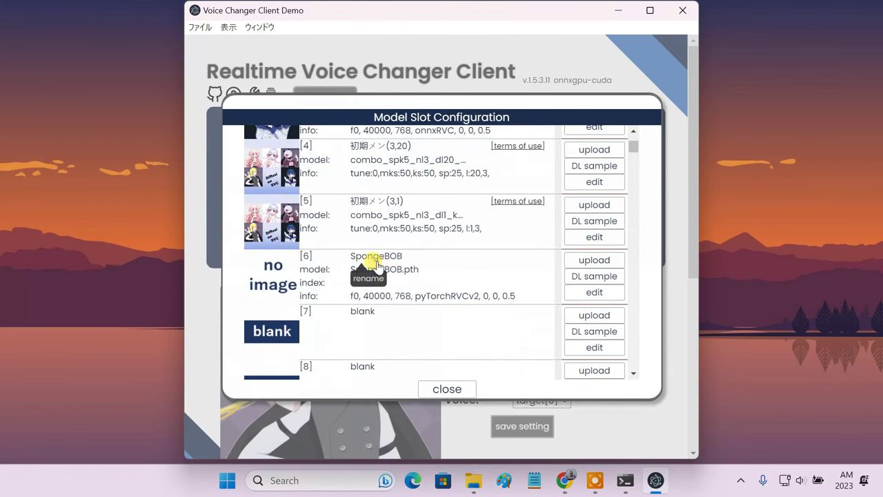
# Give slot 6 the Spongebob image as its icon.
pyautogui.click(268, 283)
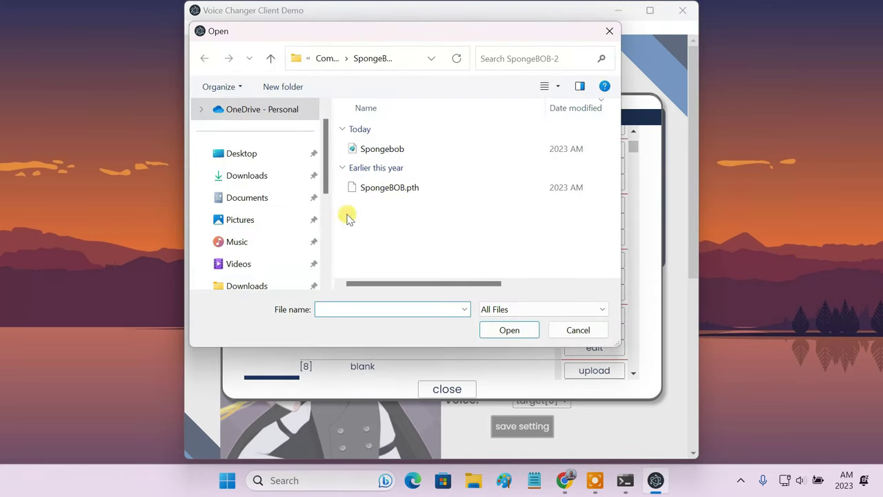
pyautogui.click(382, 153)
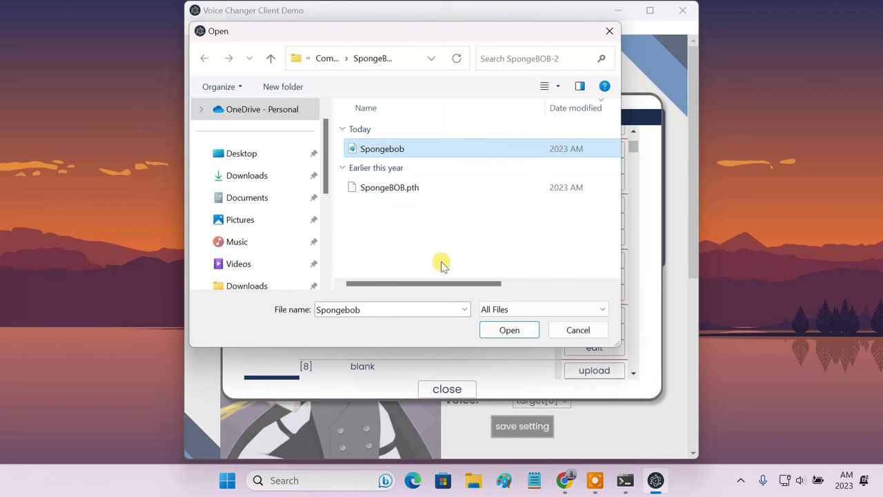
pyautogui.click(491, 328)
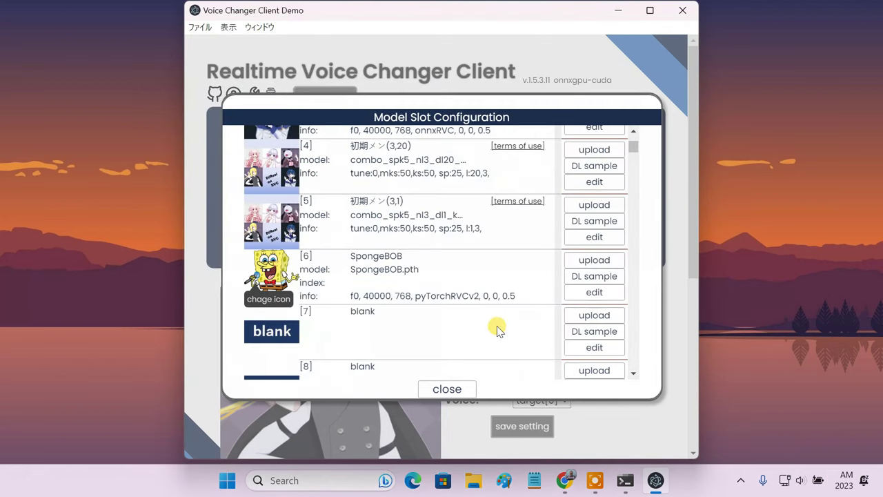
# Close the slot configuration, make SpongeBOB the active model, and switch to Discord.
pyautogui.click(460, 391)
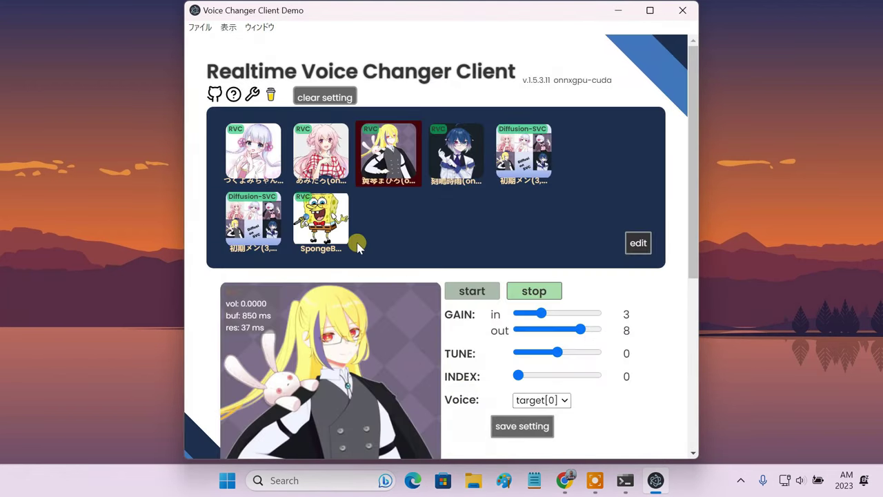
pyautogui.click(329, 231)
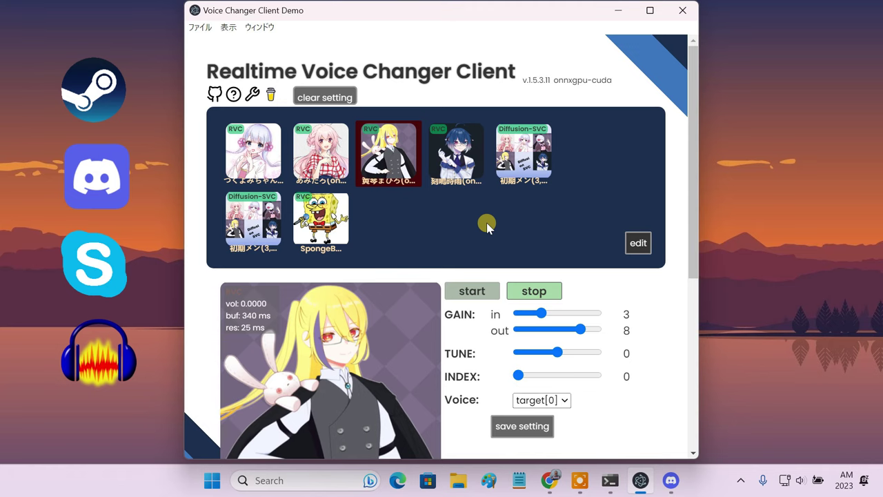
pyautogui.click(672, 481)
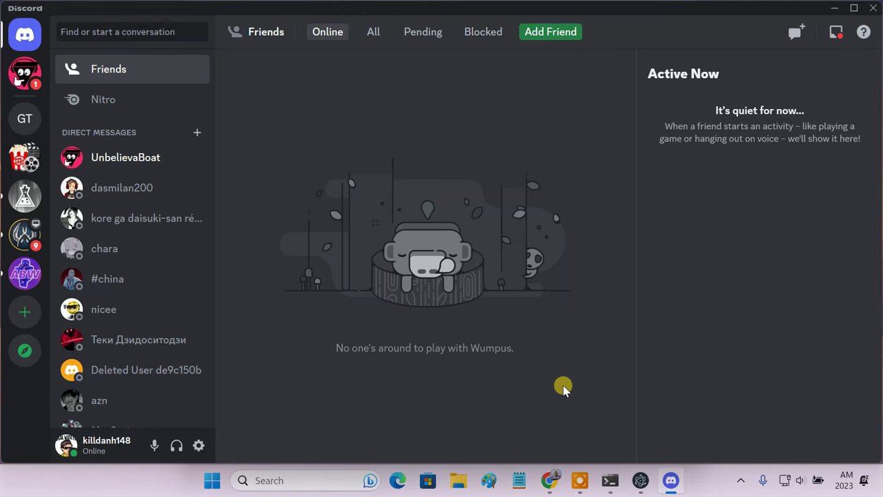
# Download VBCABLE_Driver_Pack43.zip from the vb-audio.com/Cable Windows Download button, then minimize Chrome.
pyautogui.click(549, 481)
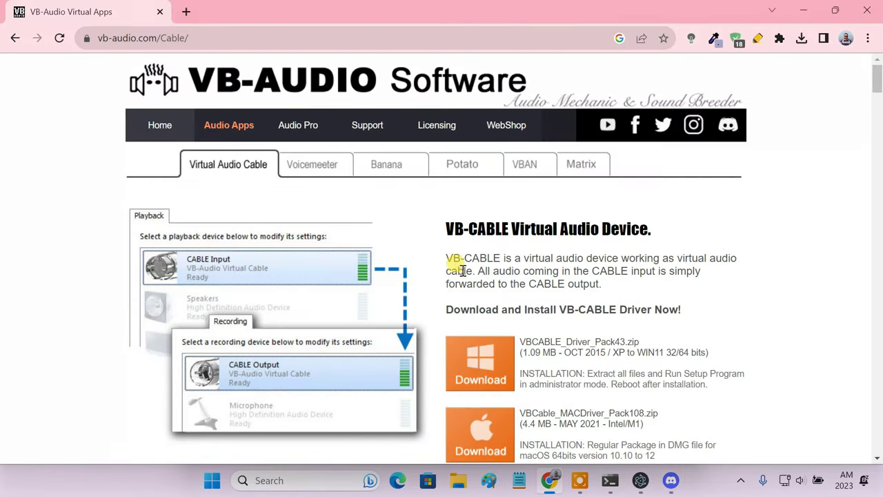
pyautogui.moveTo(445, 228); pyautogui.dragTo(659, 234)
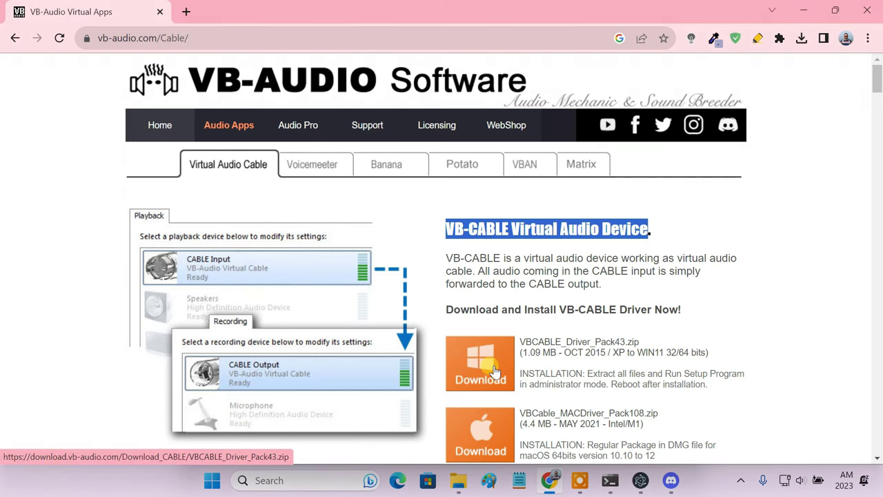
pyautogui.click(494, 371)
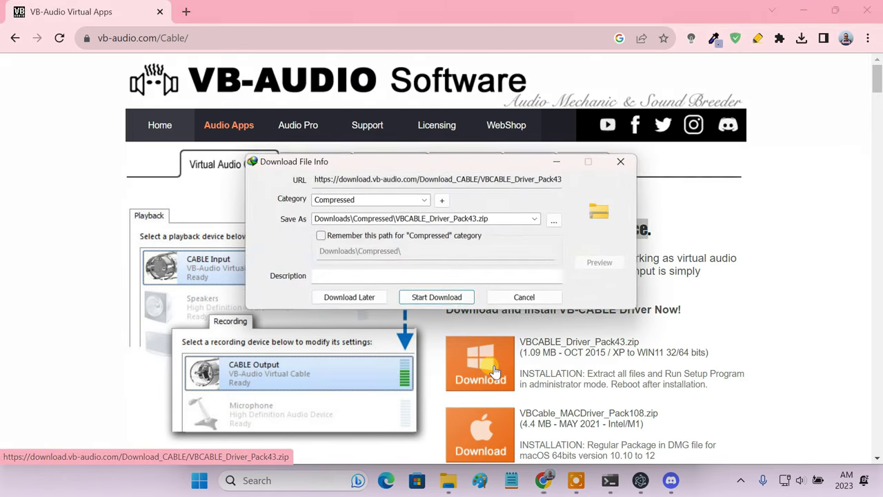
pyautogui.click(457, 295)
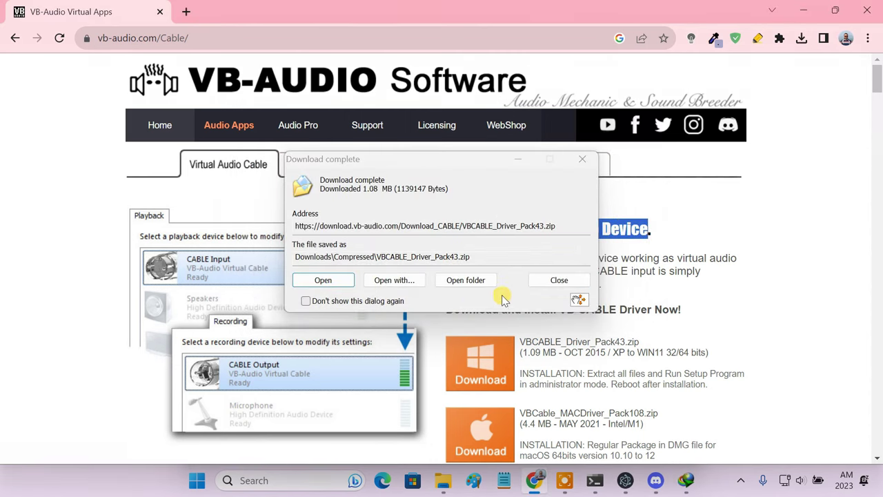
pyautogui.click(538, 281)
pyautogui.click(803, 10)
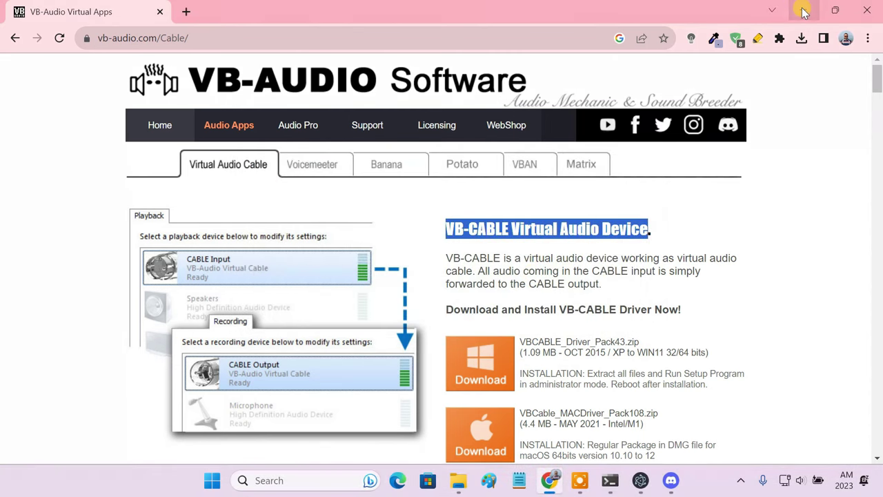
# Extract VBCABLE_Driver_Pack43.zip in Compressed and open the extracted folder.
pyautogui.click(457, 478)
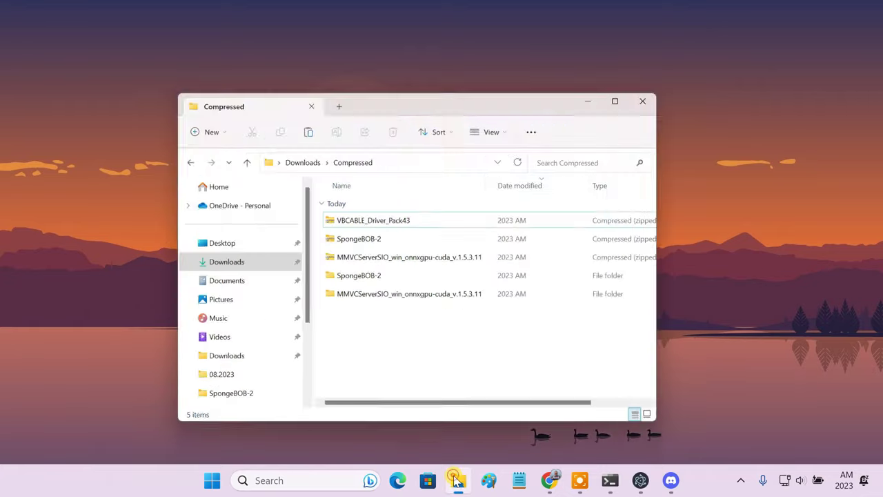
pyautogui.click(374, 181)
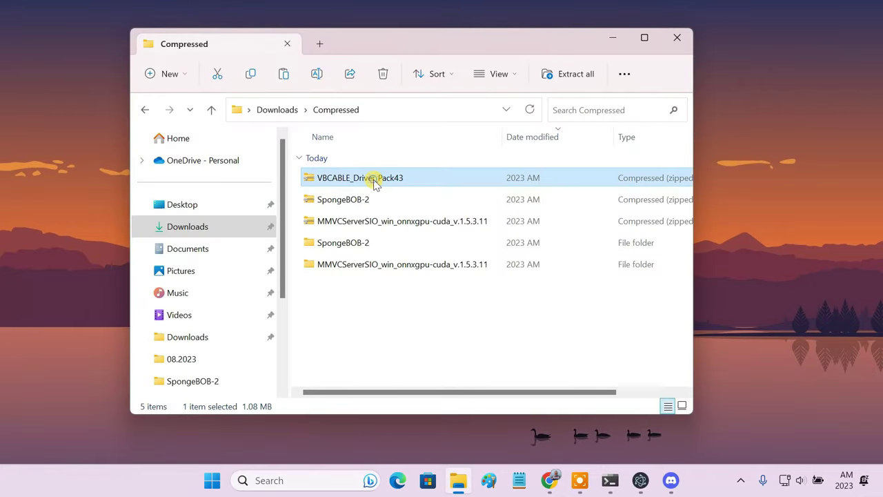
pyautogui.rightClick(375, 183)
pyautogui.click(417, 199)
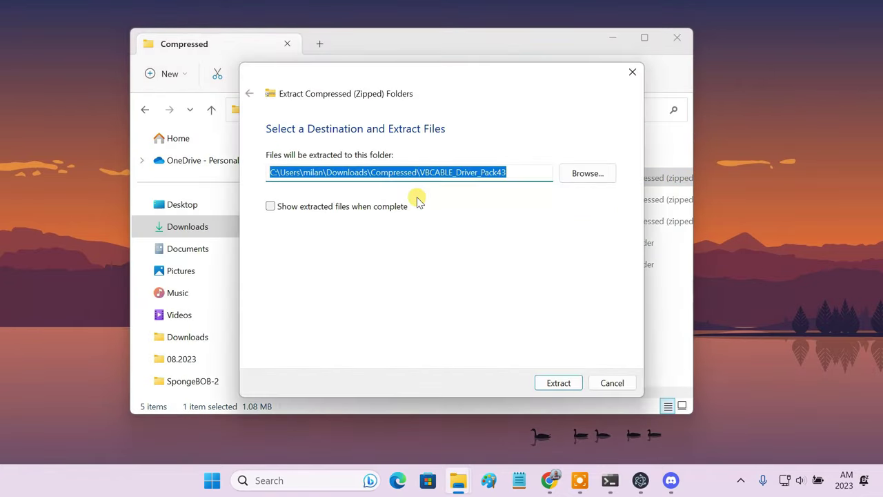
pyautogui.click(552, 382)
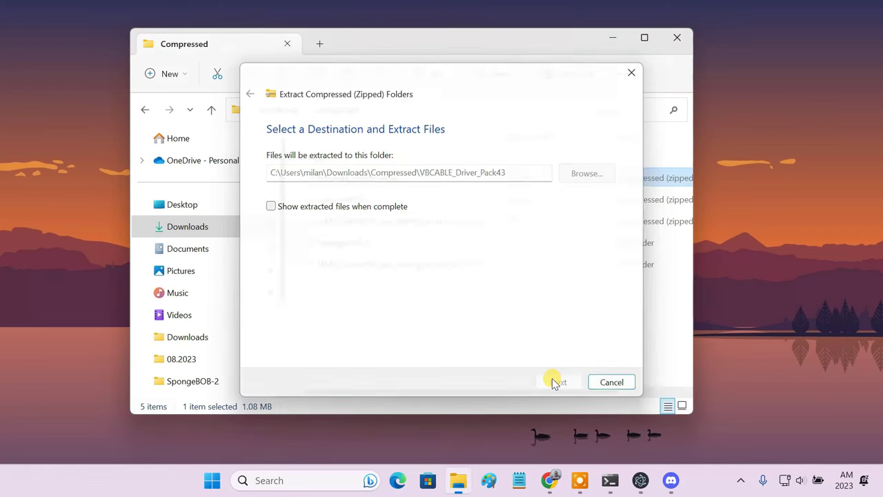
pyautogui.click(398, 293)
pyautogui.doubleClick(398, 293)
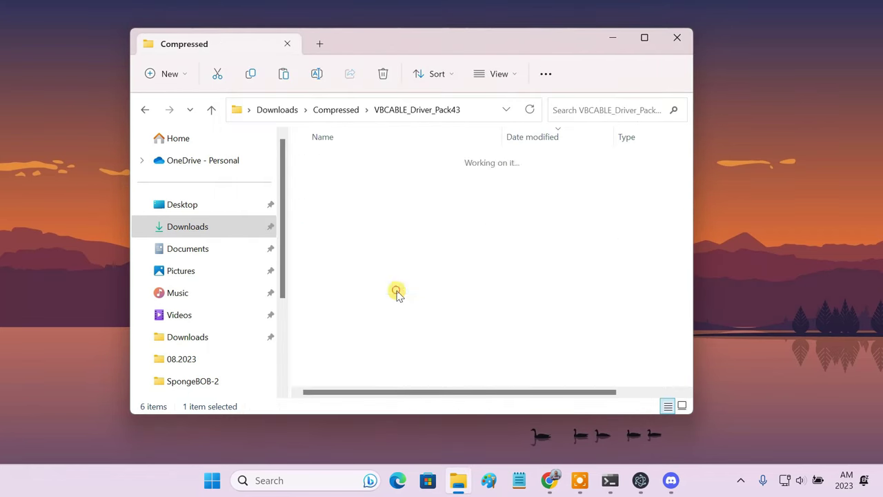
# Run VBCABLE_Setup_x64 as administrator and install the VB-Audio Virtual Cable driver.
pyautogui.click(369, 180)
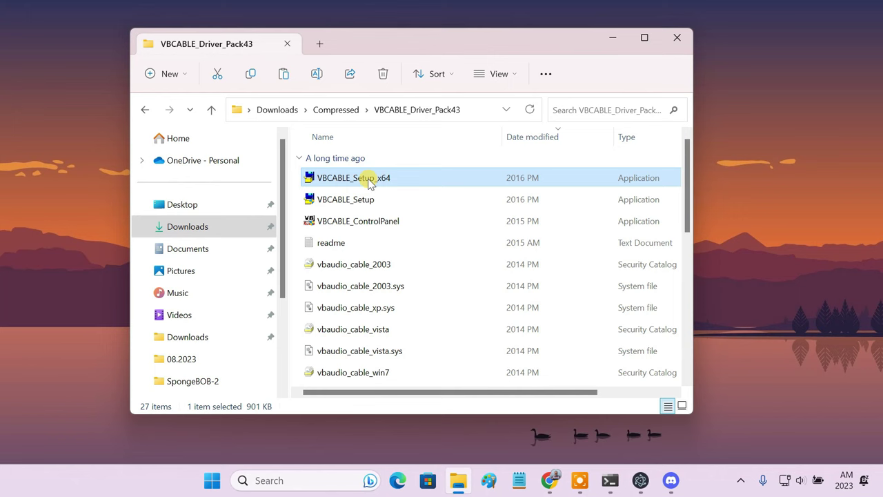
pyautogui.rightClick(369, 180)
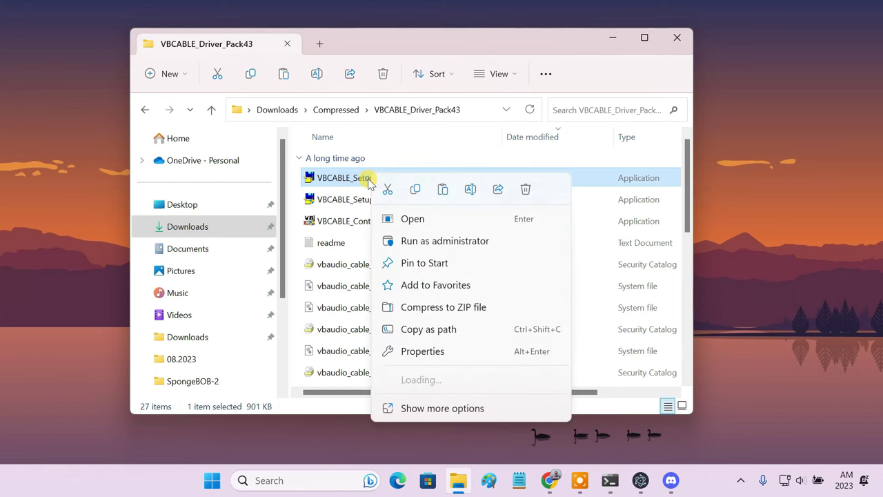
pyautogui.click(445, 241)
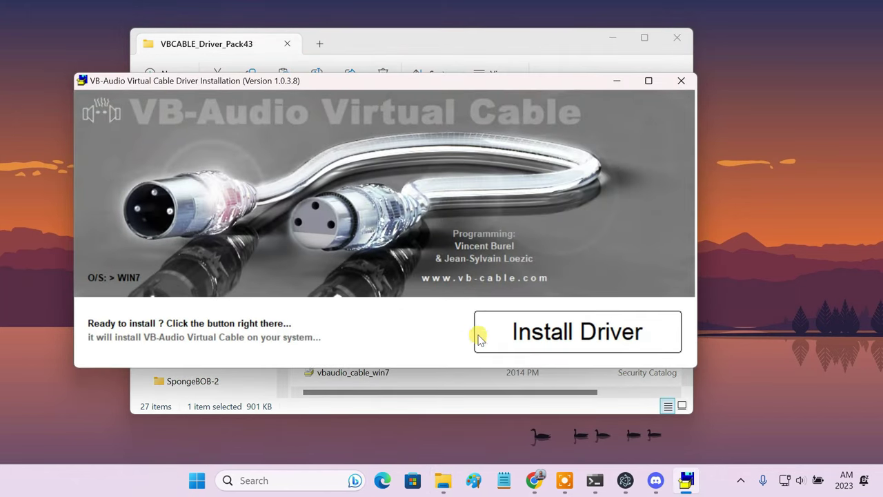
pyautogui.click(511, 329)
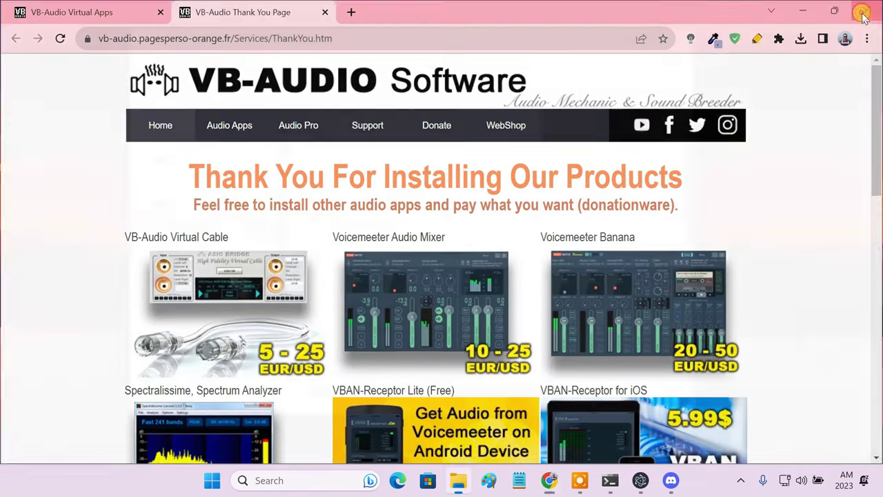
pyautogui.click(866, 11)
pyautogui.click(678, 37)
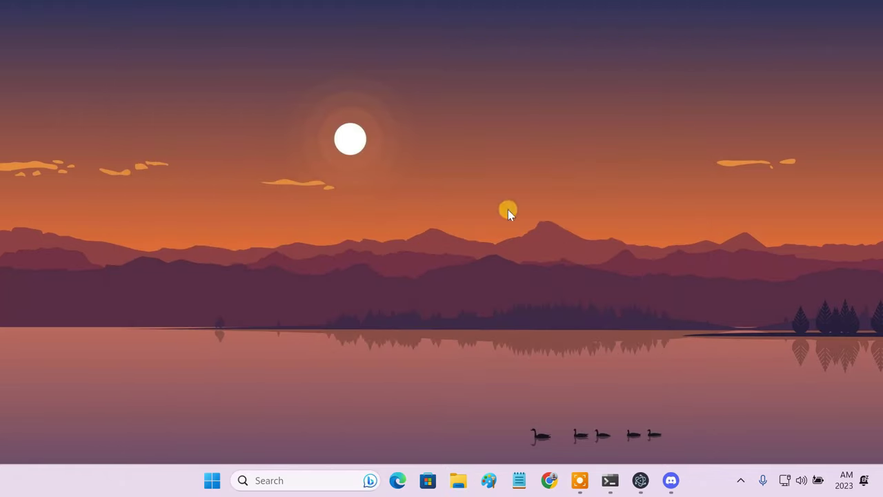
# Restart Windows and reopen the MMVCServerSIO folder in File Explorer.
pyautogui.click(210, 479)
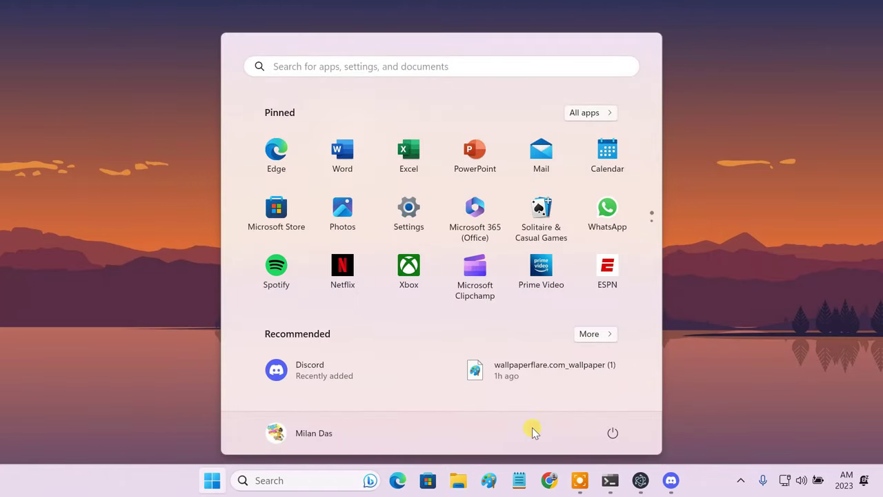
pyautogui.click(613, 432)
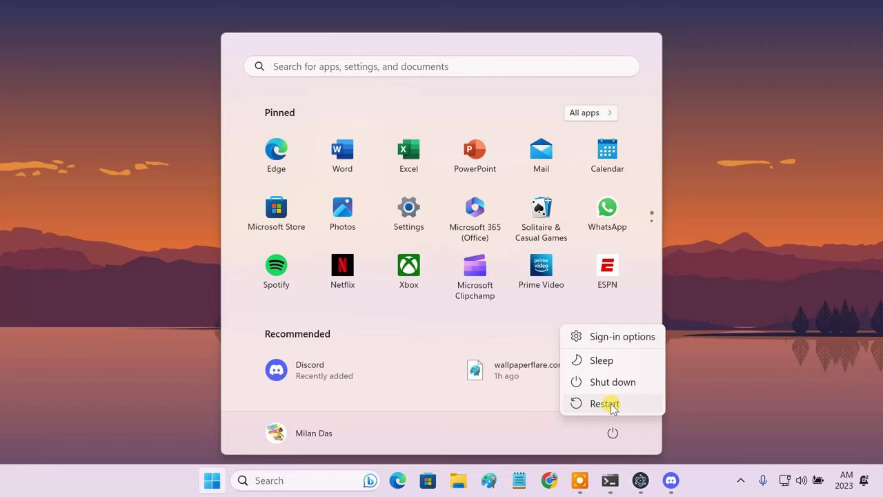
pyautogui.click(605, 403)
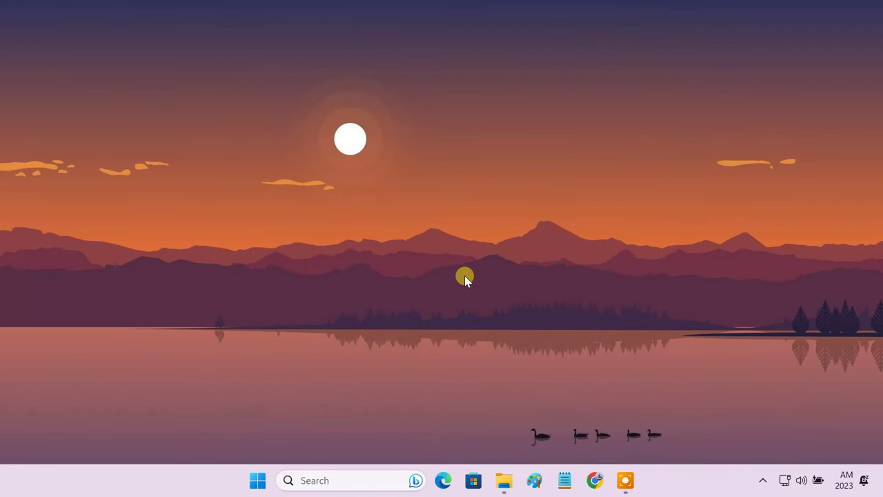
pyautogui.click(504, 480)
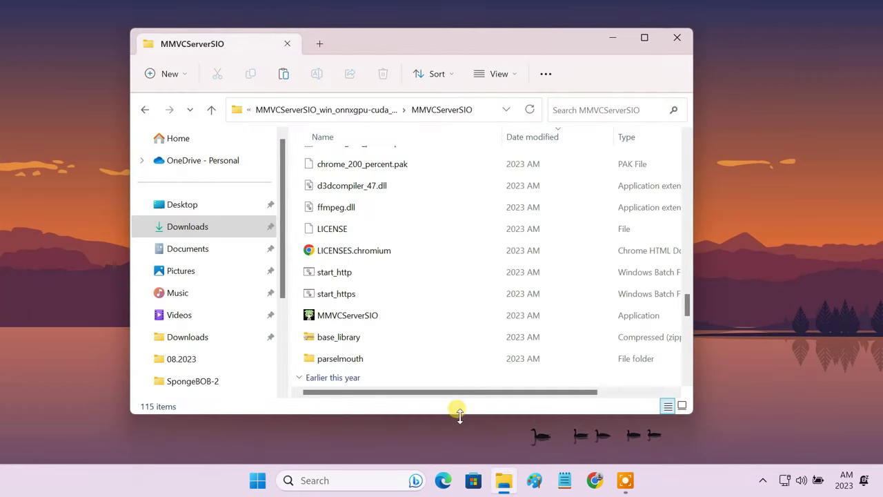
# Launch the voice changer with start_http, dismiss its message, and hide the console and folder windows.
pyautogui.doubleClick(334, 272)
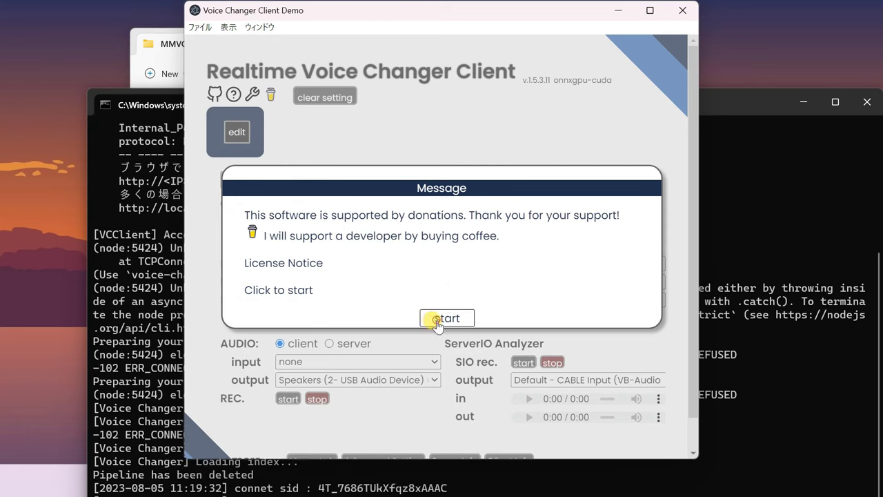
pyautogui.click(437, 319)
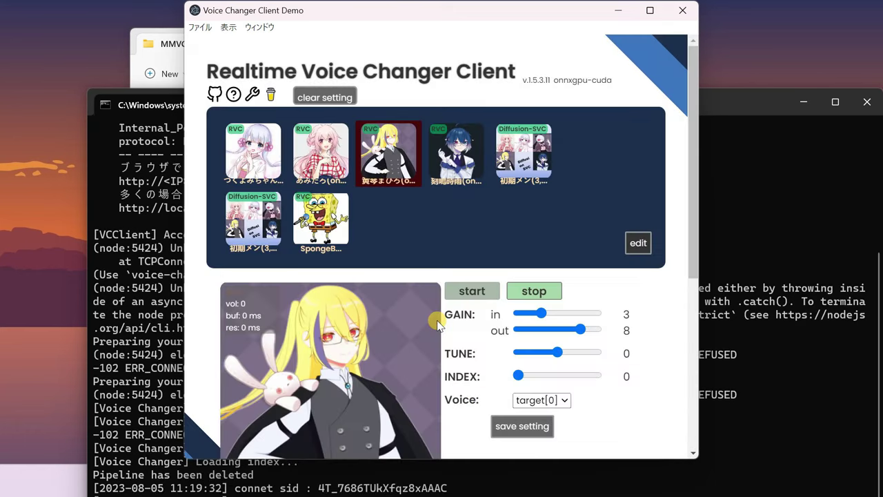
pyautogui.click(802, 102)
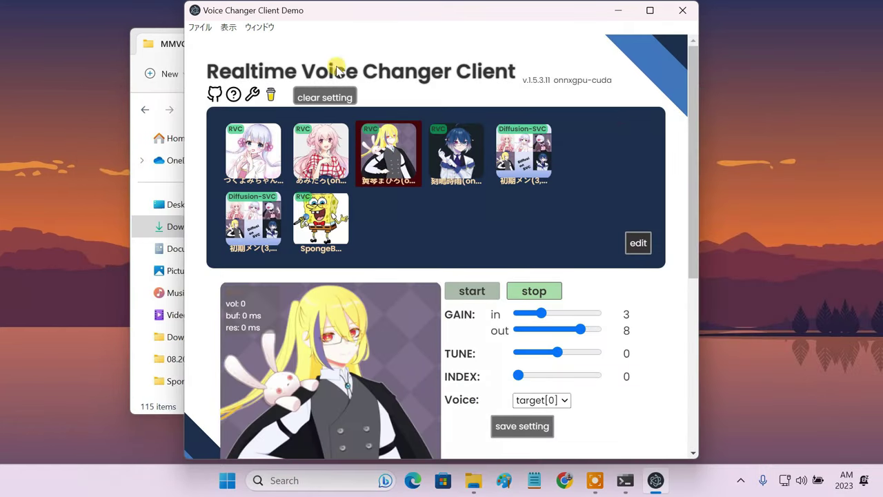
pyautogui.click(166, 46)
pyautogui.click(610, 40)
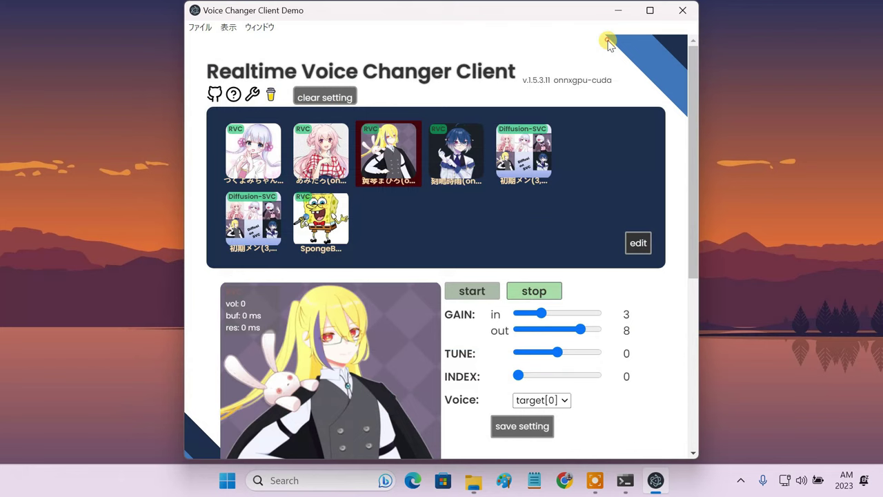
# Set the AUDIO output device to CABLE Input (VB-Audio Virtual Cable).
pyautogui.scroll(-4, 666, 279)
pyautogui.scroll(-1, 667, 280)
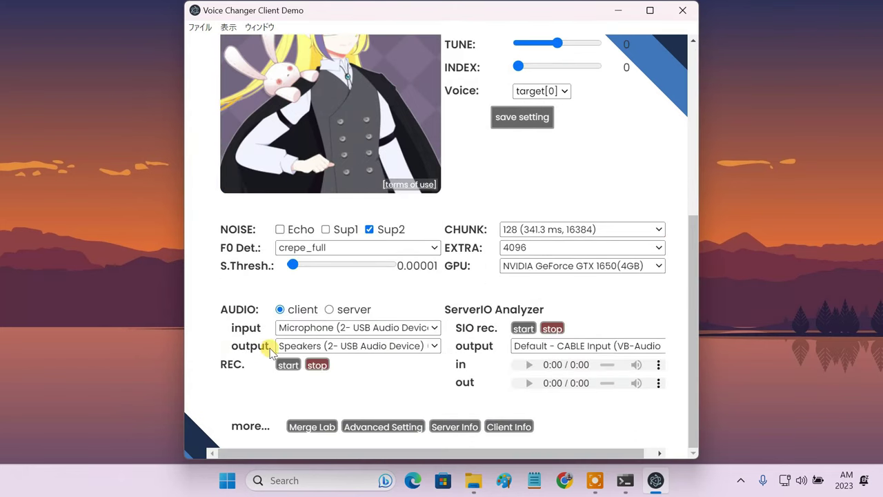
pyautogui.click(311, 346)
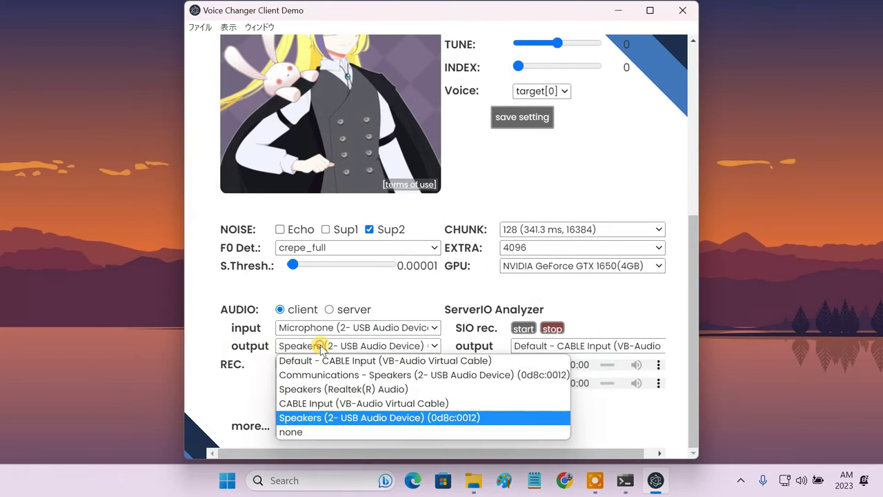
pyautogui.click(337, 403)
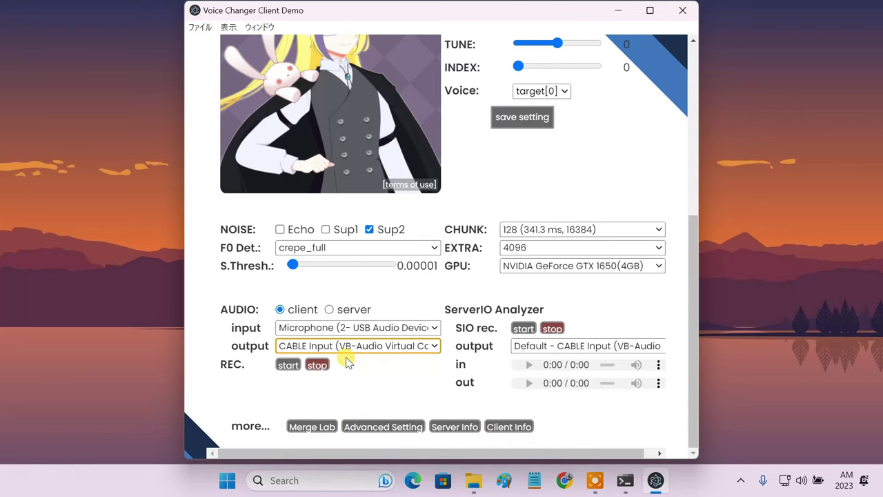
# Launch Discord from a Windows search for 'discord'.
pyautogui.click(340, 480)
pyautogui.write('di')
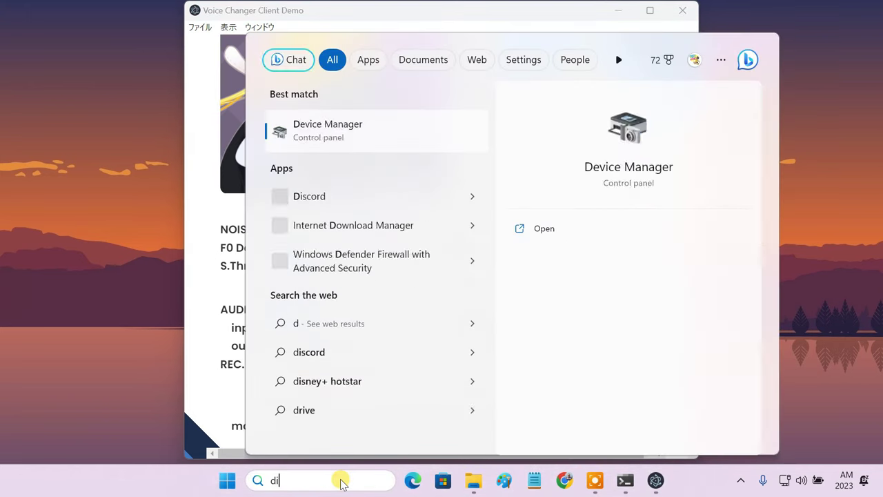
pyautogui.write('scord')
pyautogui.click(348, 138)
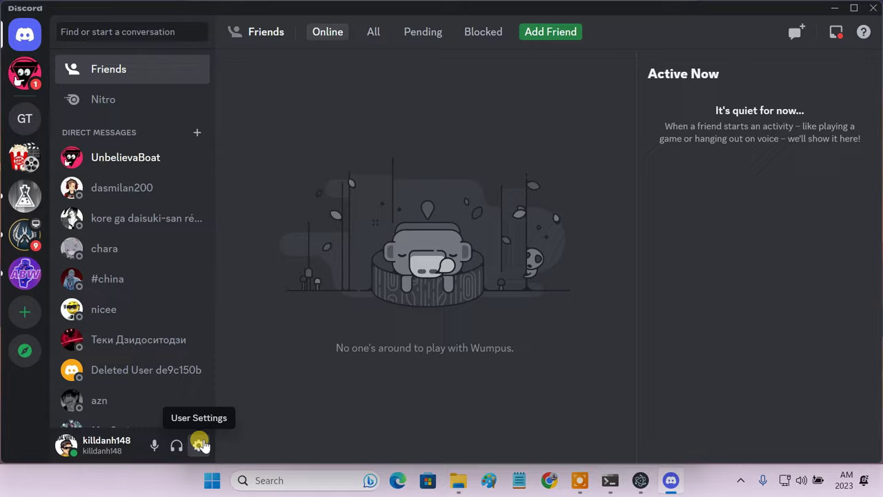
# Set Discord's Voice & Video input device to CABLE Output (VB-Audio Virtual Cable).
pyautogui.click(198, 444)
pyautogui.scroll(-5, 203, 439)
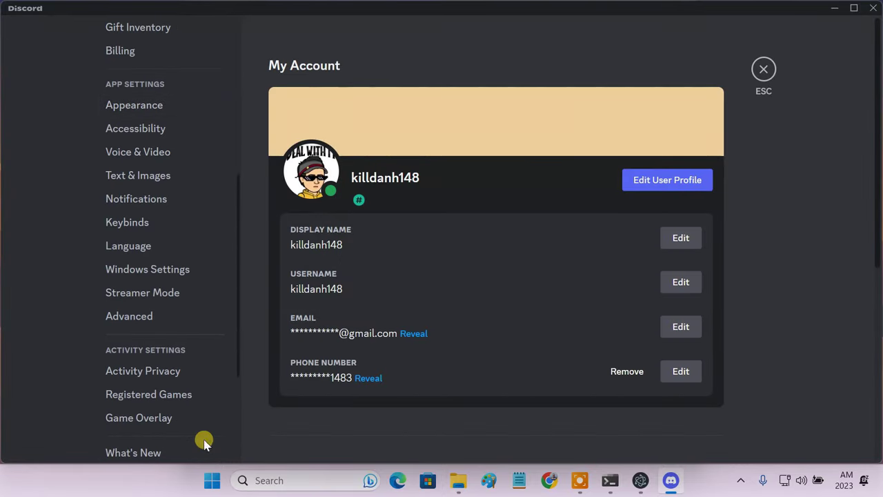
pyautogui.click(173, 158)
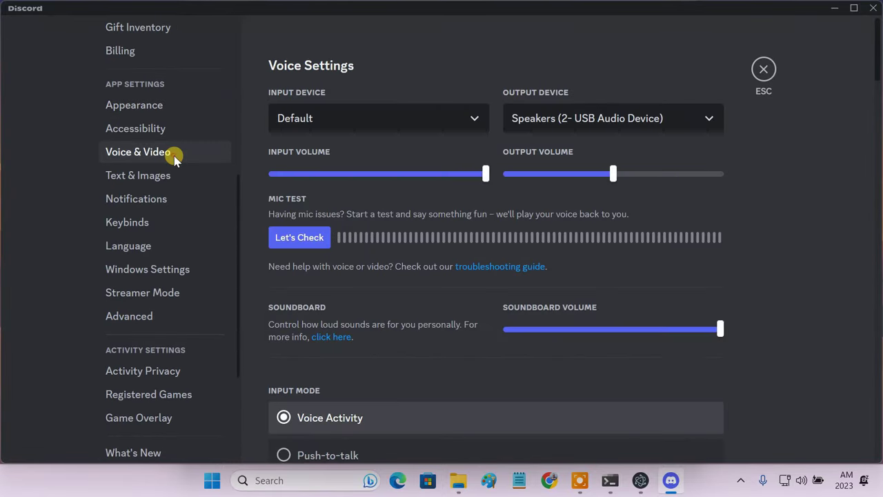
pyautogui.click(329, 122)
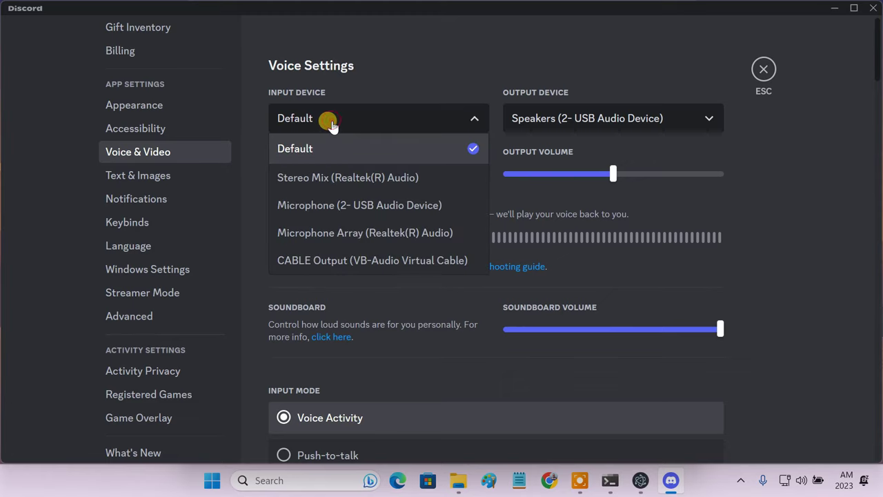
pyautogui.click(349, 262)
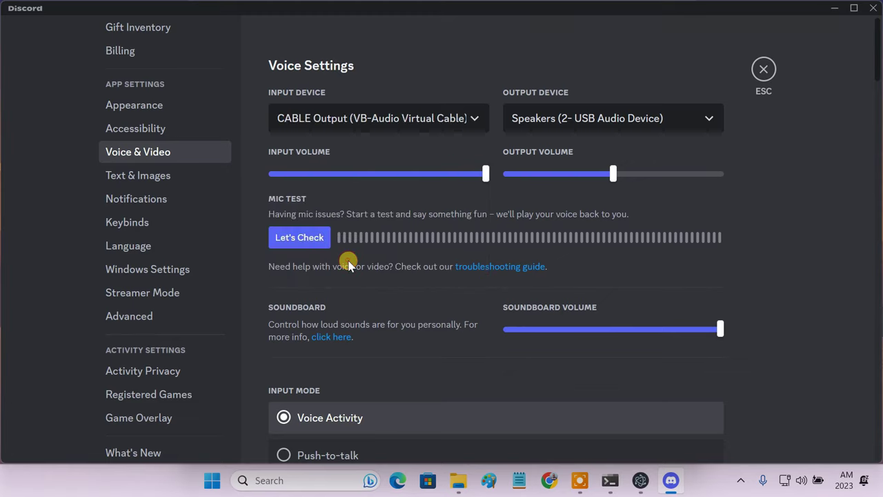
pyautogui.click(640, 480)
# Start real-time conversion from the top of the Voice Changer Client window.
pyautogui.scroll(5, 630, 298)
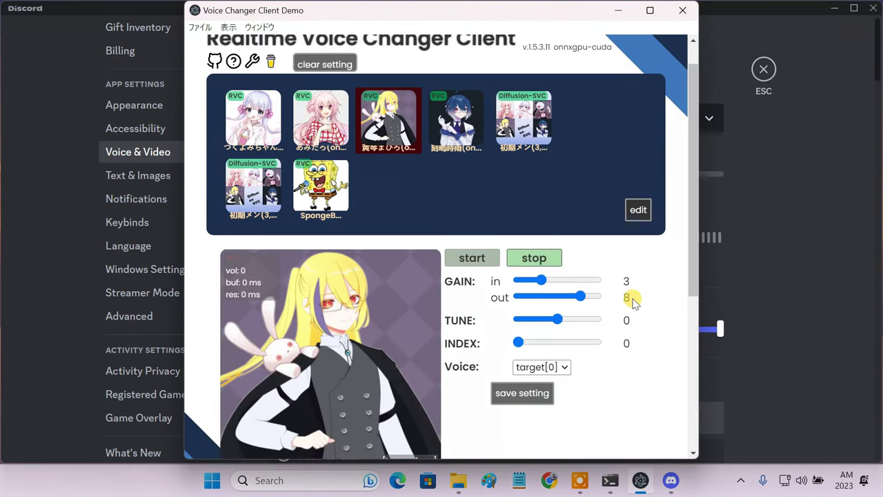
pyautogui.click(480, 264)
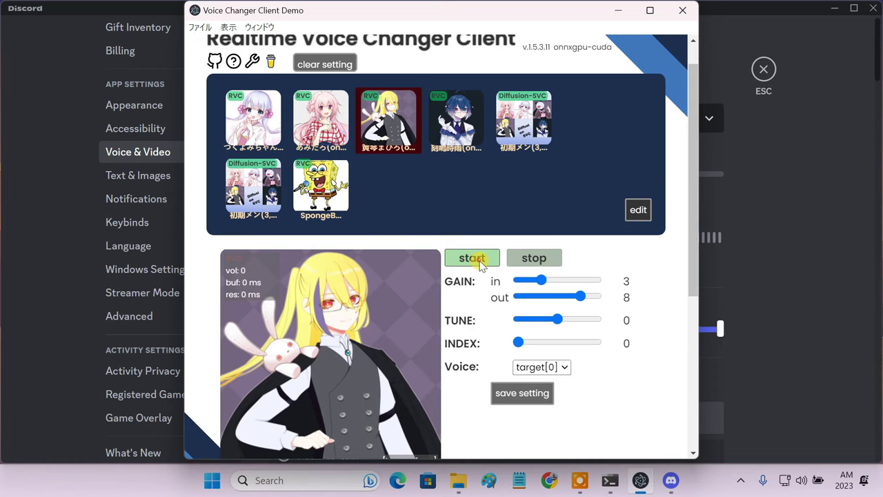